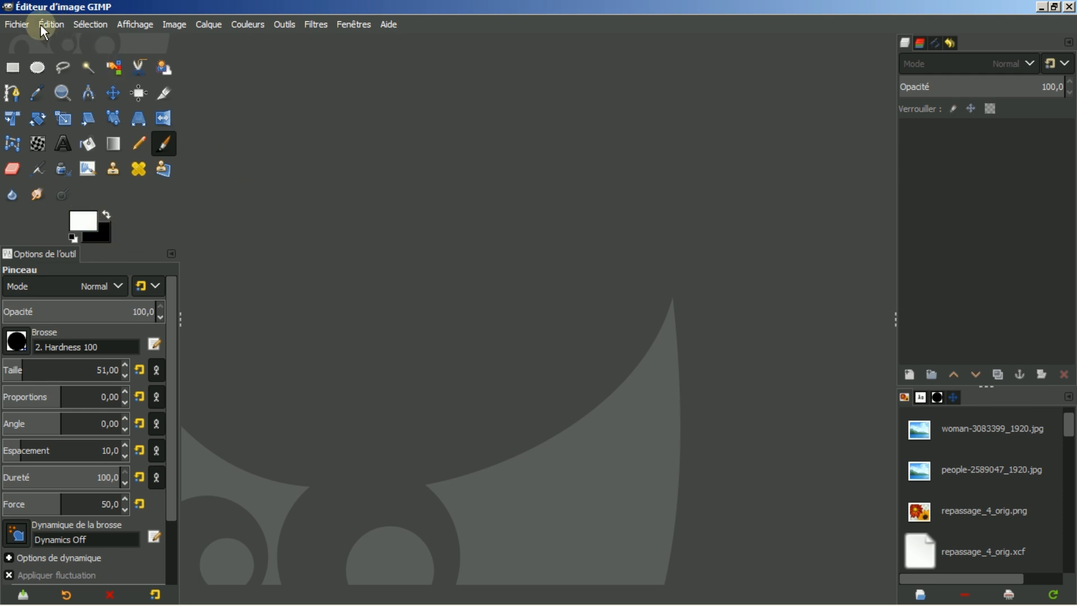
Create a new 1920 × 1080 px image and duplicate its background layer
click(18, 25)
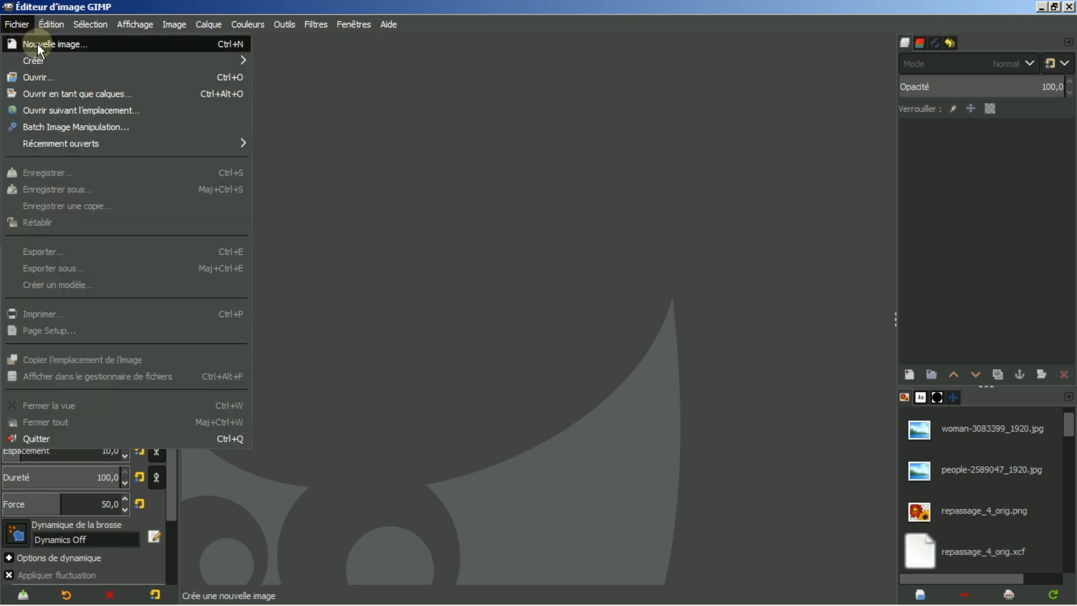
click(37, 43)
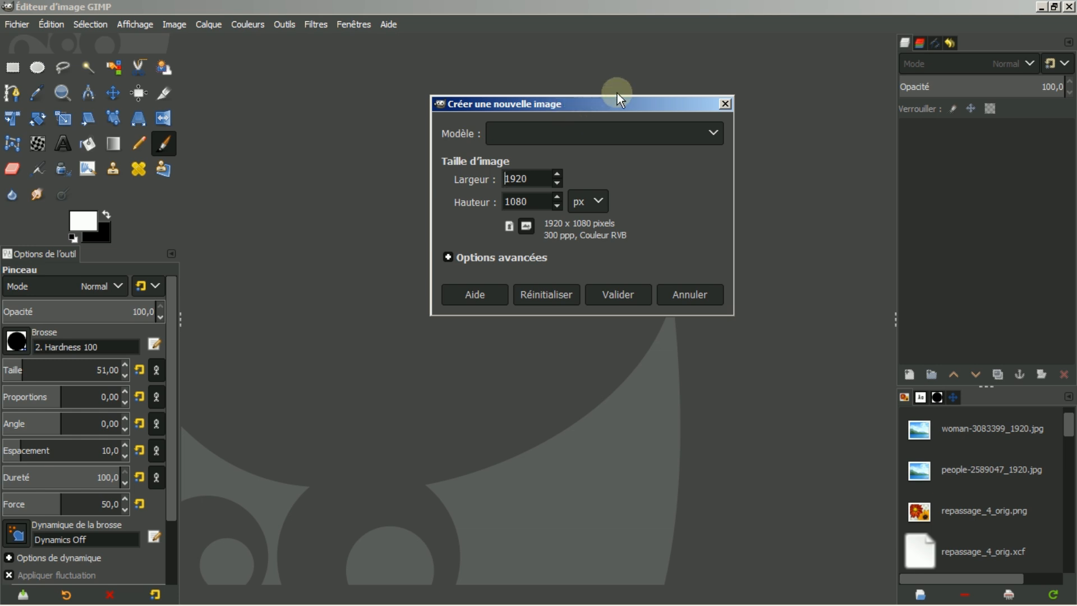
click(615, 296)
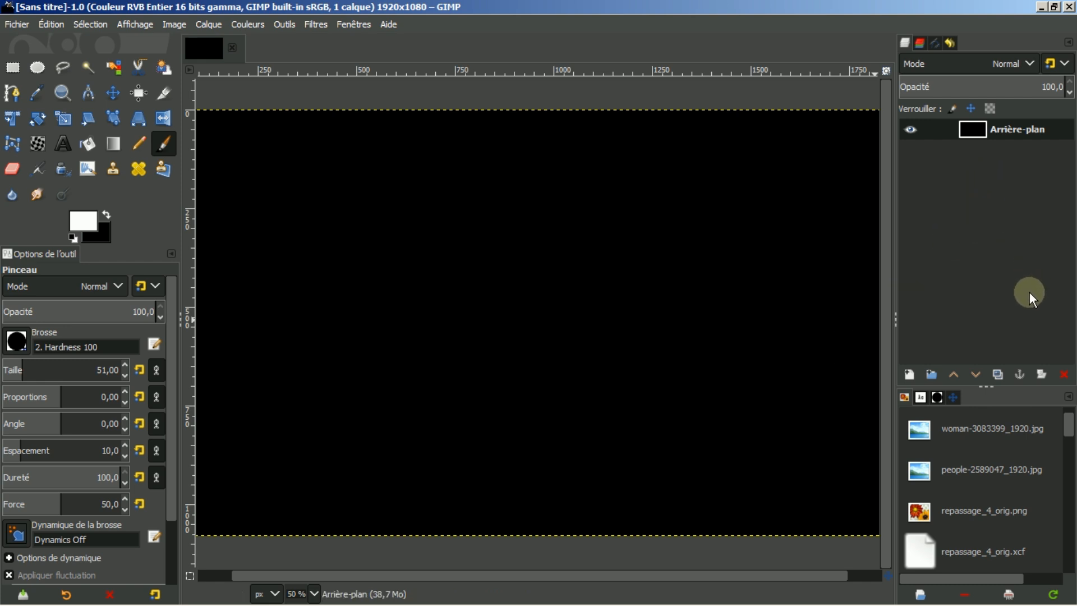
click(998, 374)
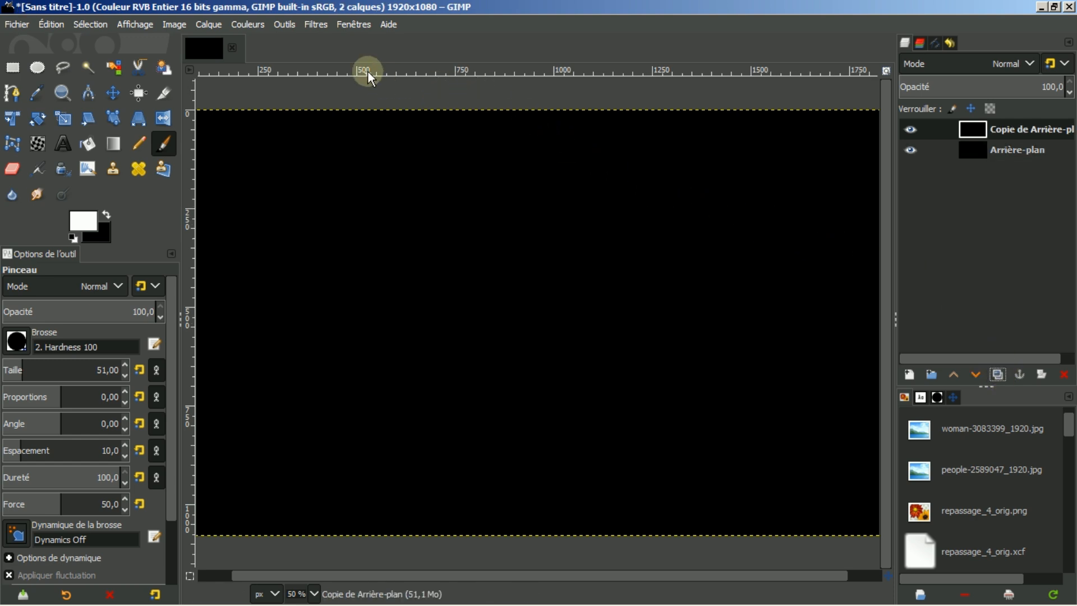
Open the Fractal Explorer render filter on the duplicated layer
click(316, 26)
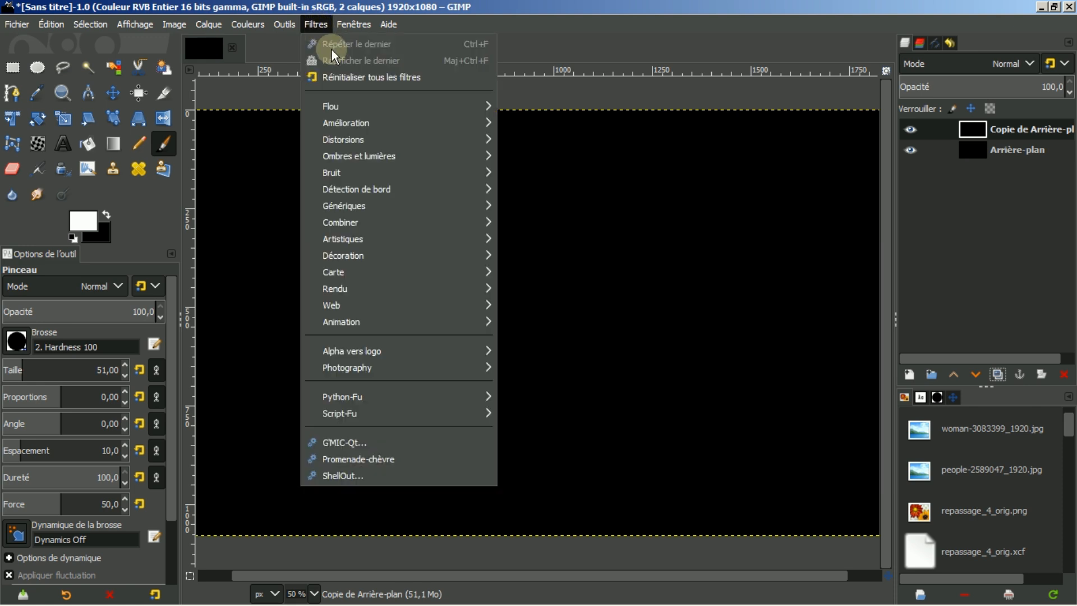
mouse_move(372, 288)
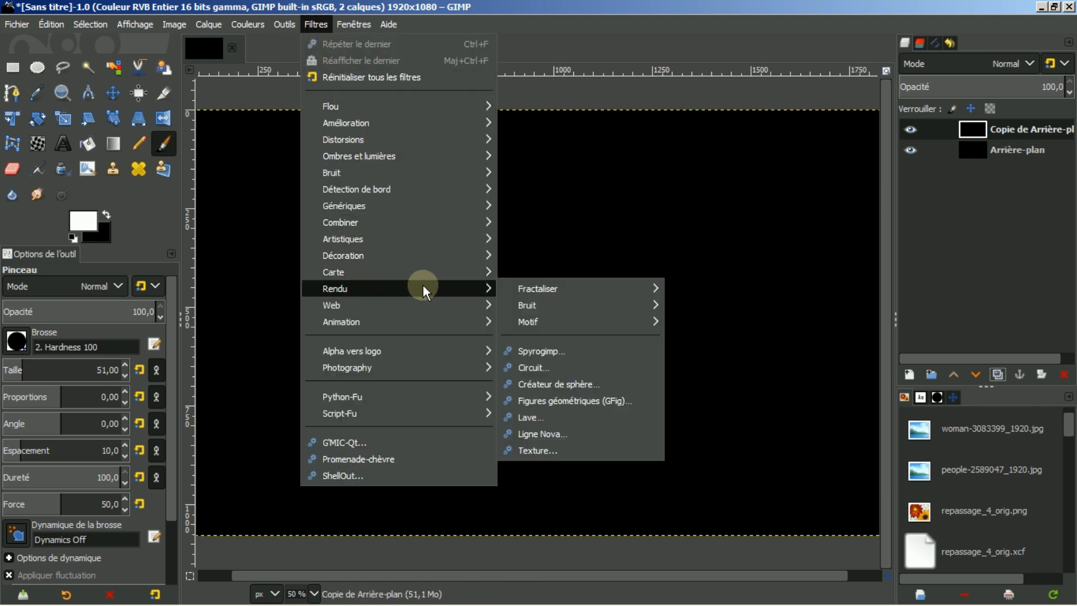
mouse_move(547, 288)
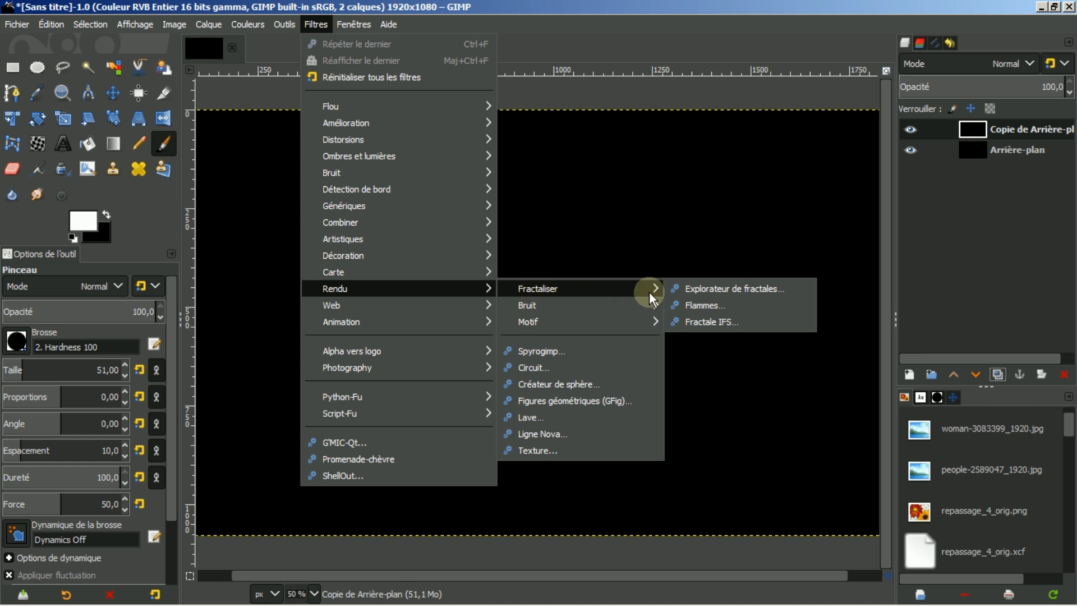
click(721, 291)
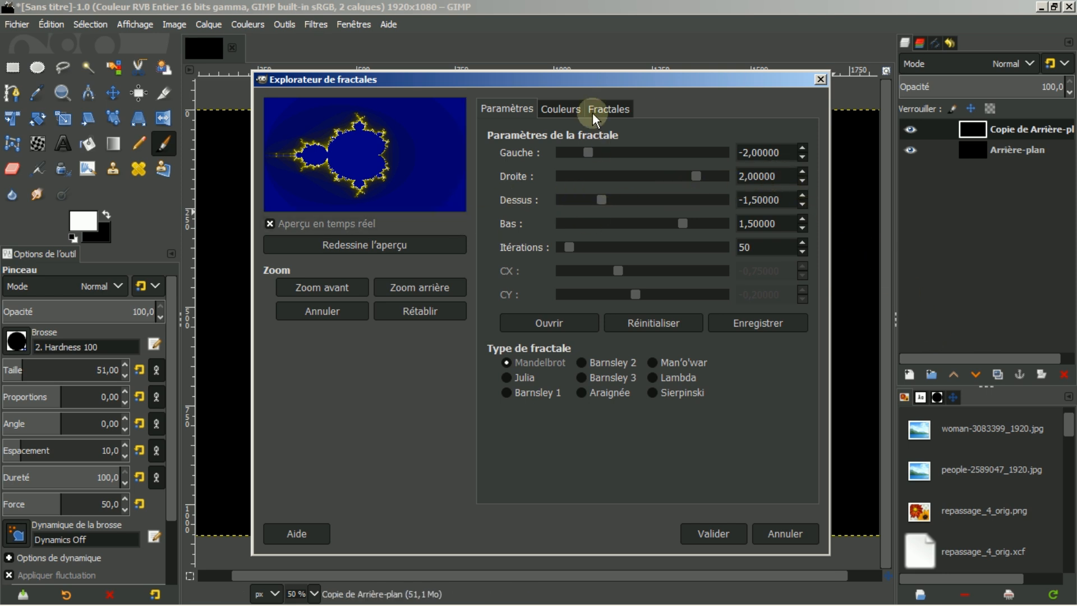
Try the Julia, Barnsley 1, Barnsley 2, Barnsley 3 and Araignée fractal types, and return to Mandelbrot
click(507, 377)
click(507, 391)
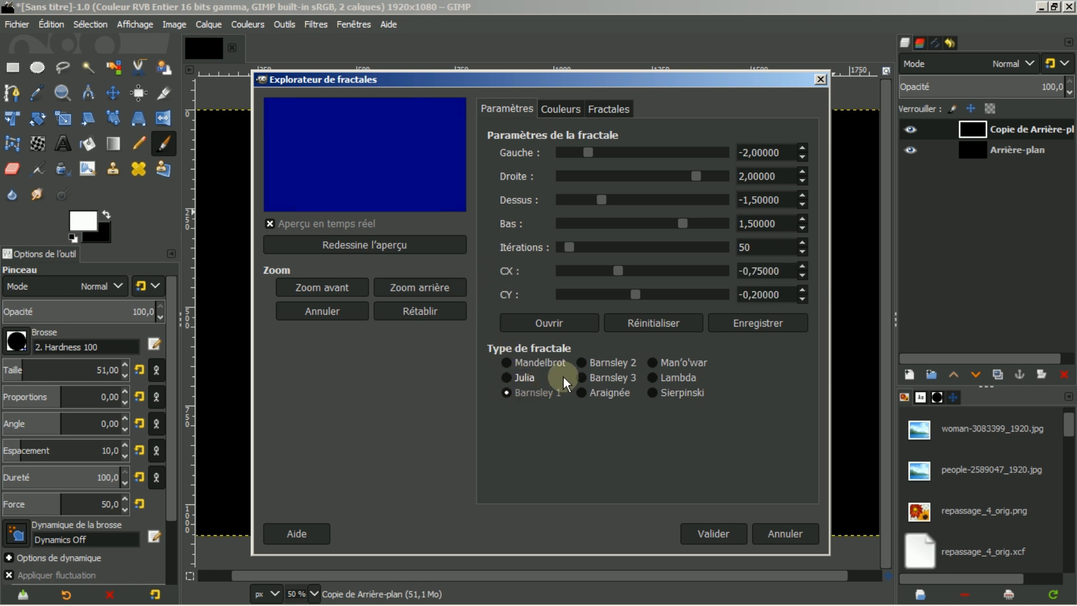
click(582, 363)
click(580, 376)
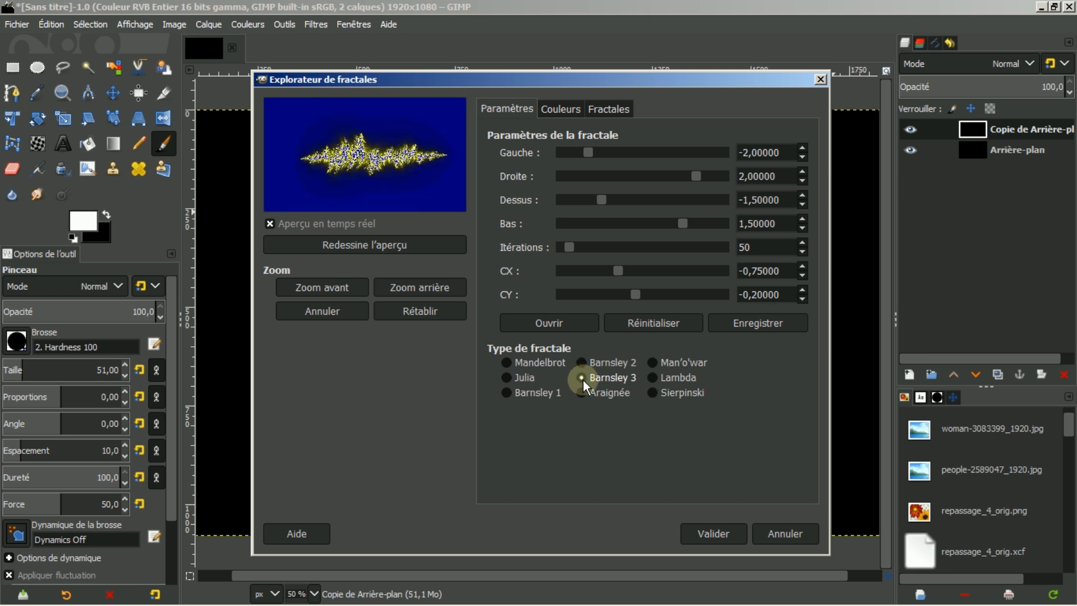
click(581, 390)
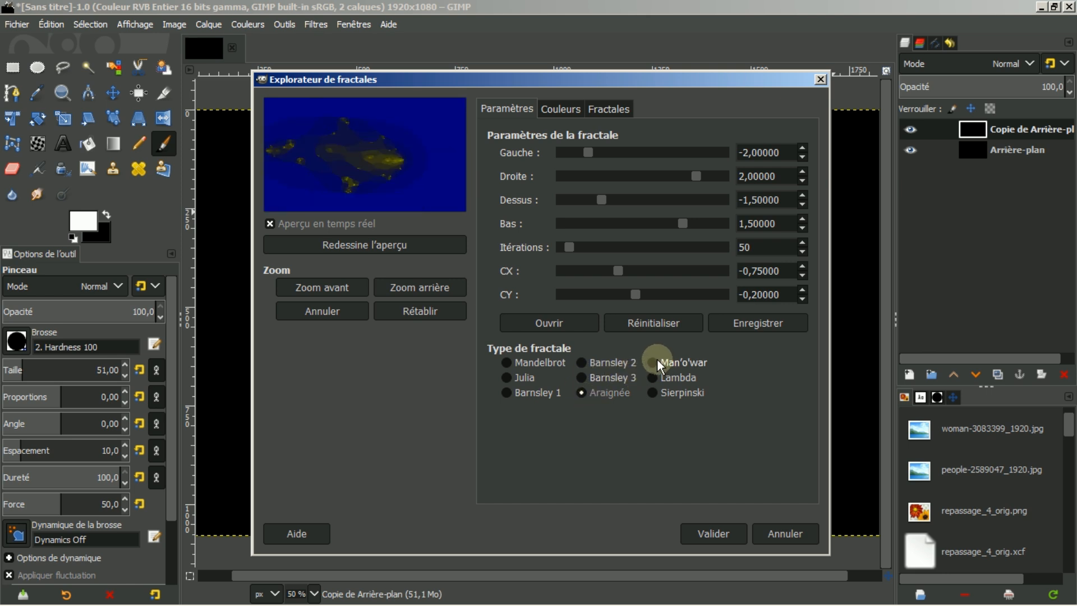
click(507, 362)
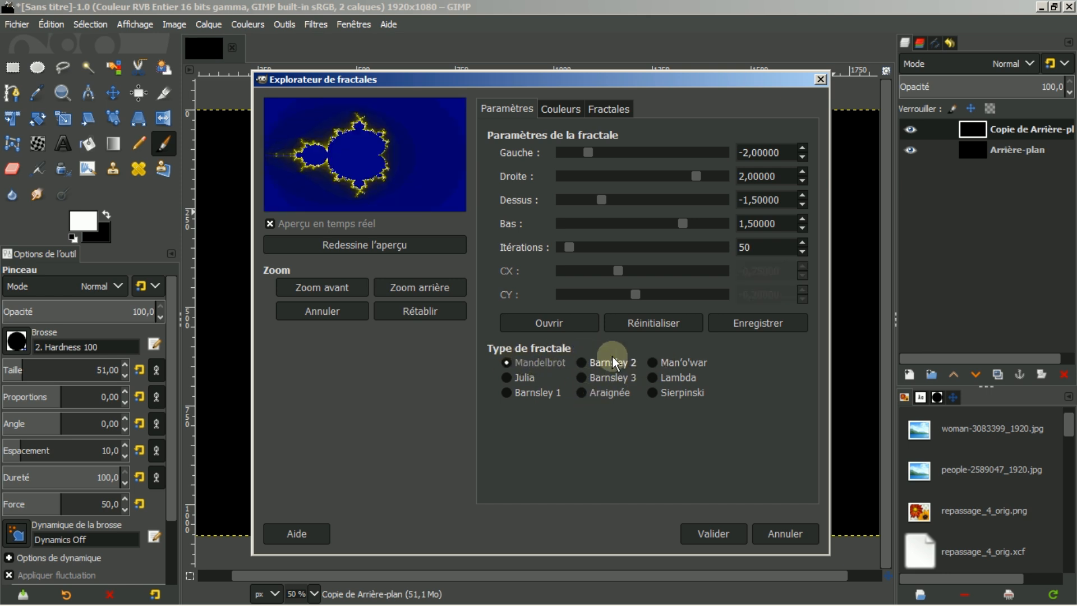
Try colouring the fractal with the active gradient, and return to the "Comme indiqué ci-dessus" colour mode
click(560, 108)
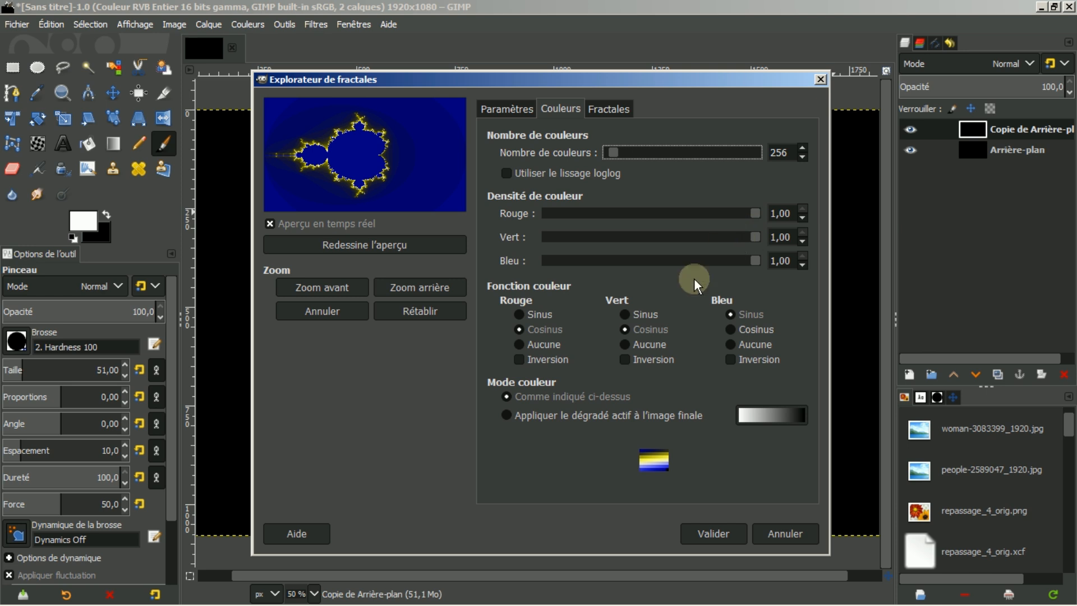
click(506, 414)
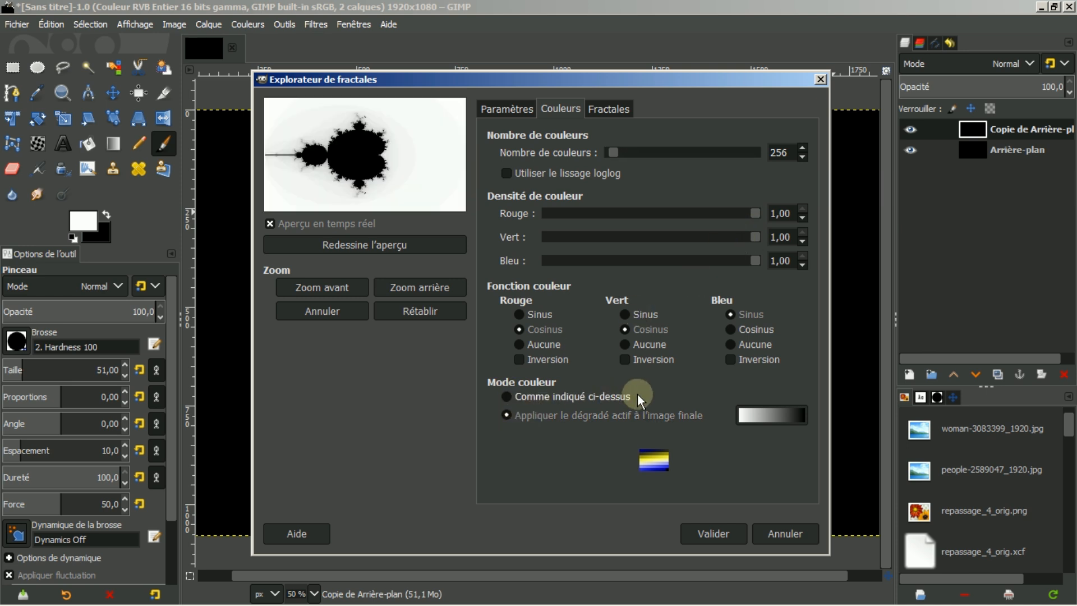
click(506, 396)
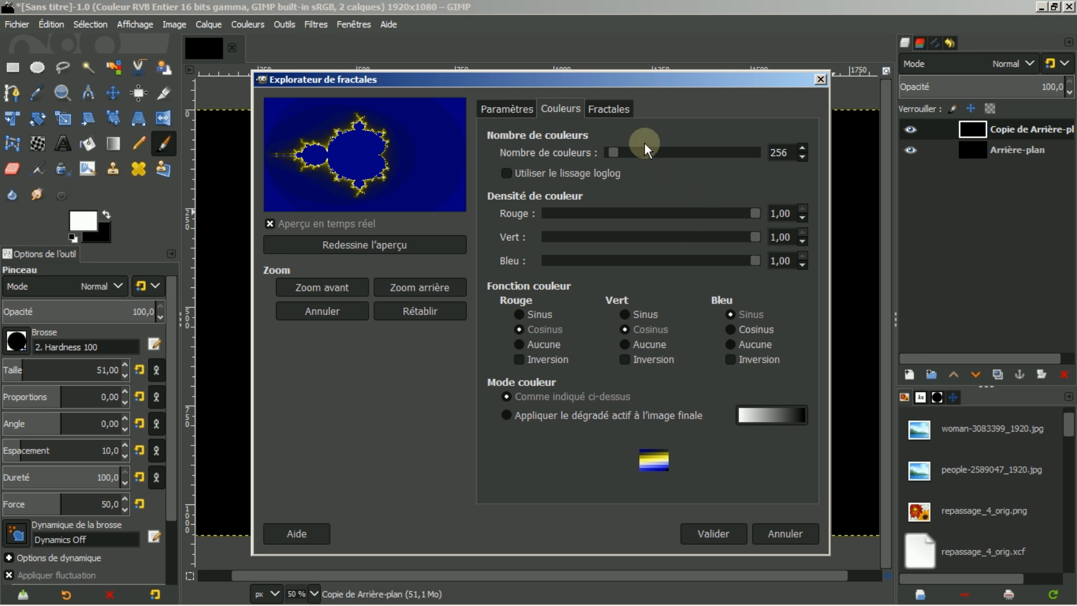
Preview the Asteroid_Field, Car_Track and Hoops fractal presets one after another
click(611, 109)
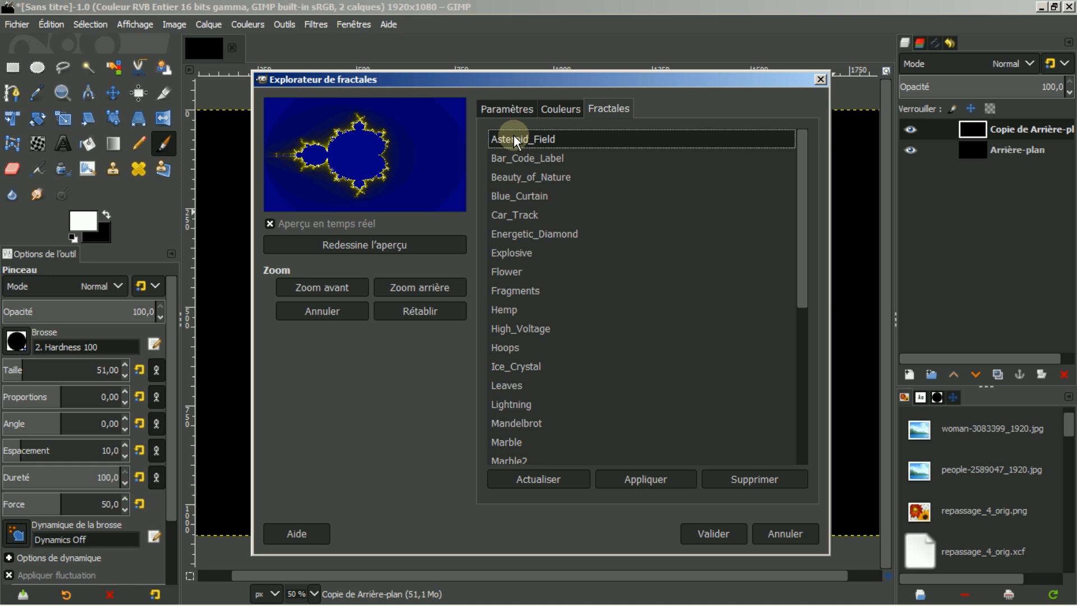
click(634, 478)
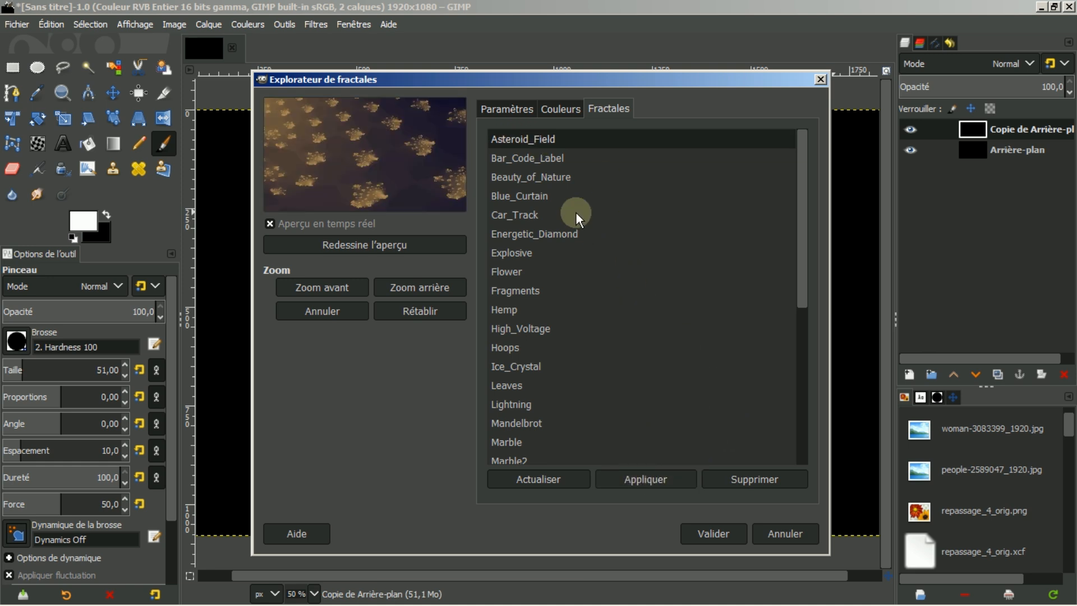
click(509, 215)
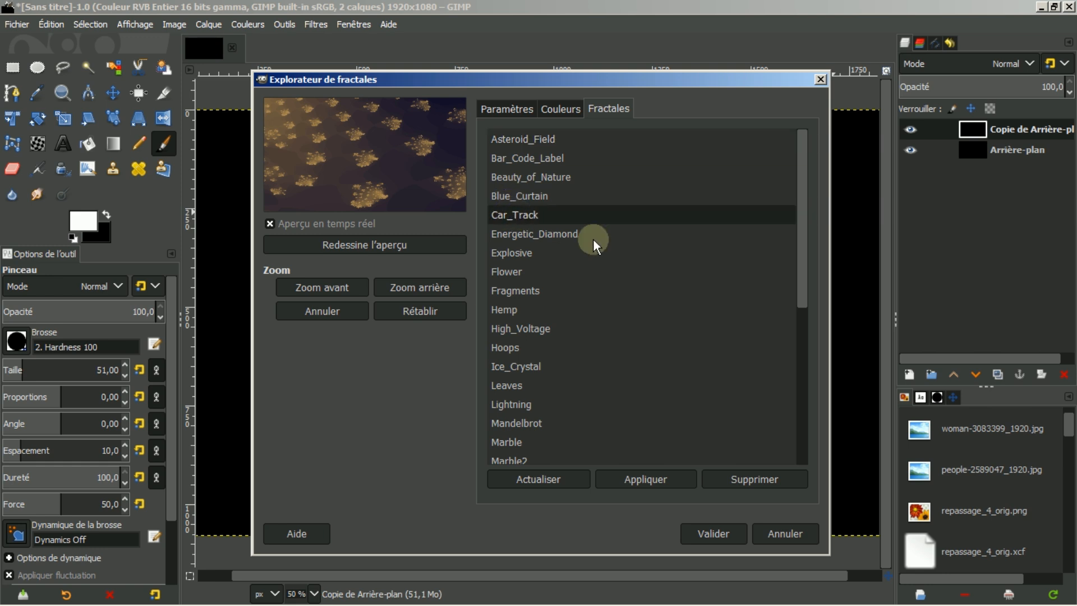
click(650, 482)
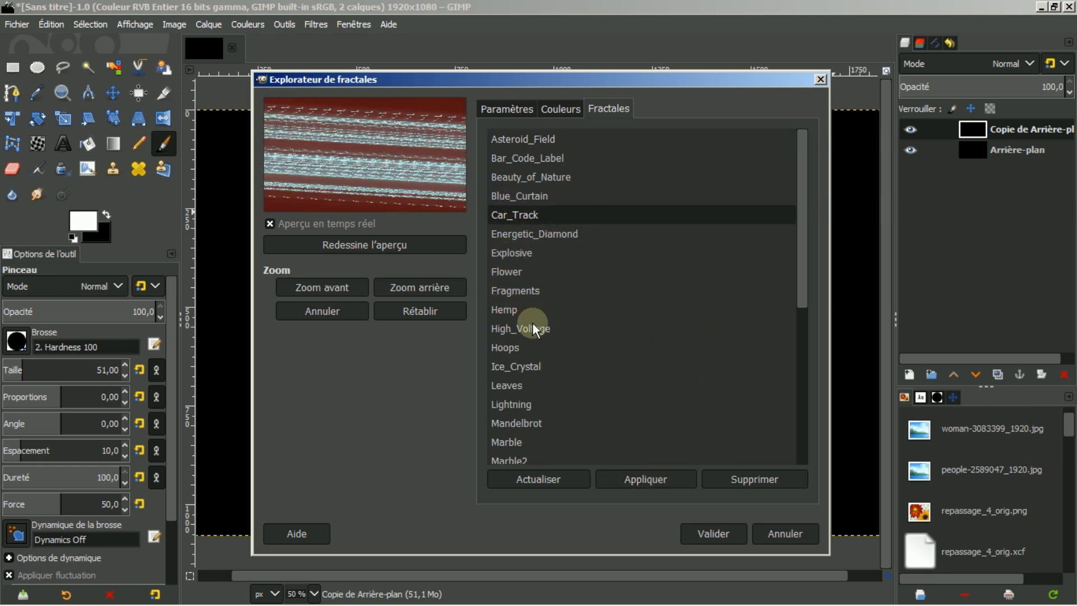
click(501, 348)
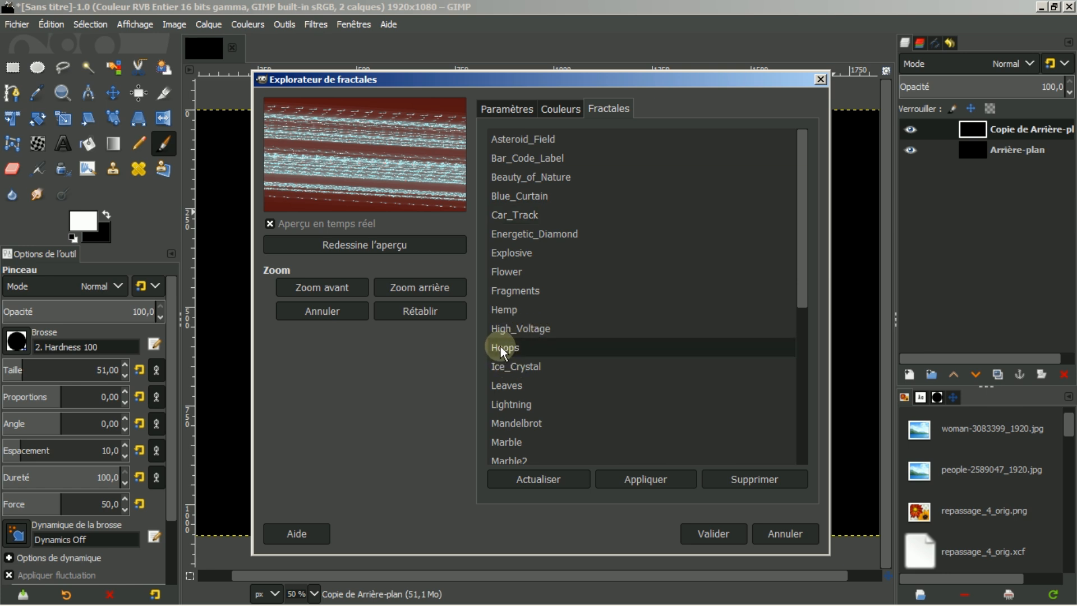
click(632, 481)
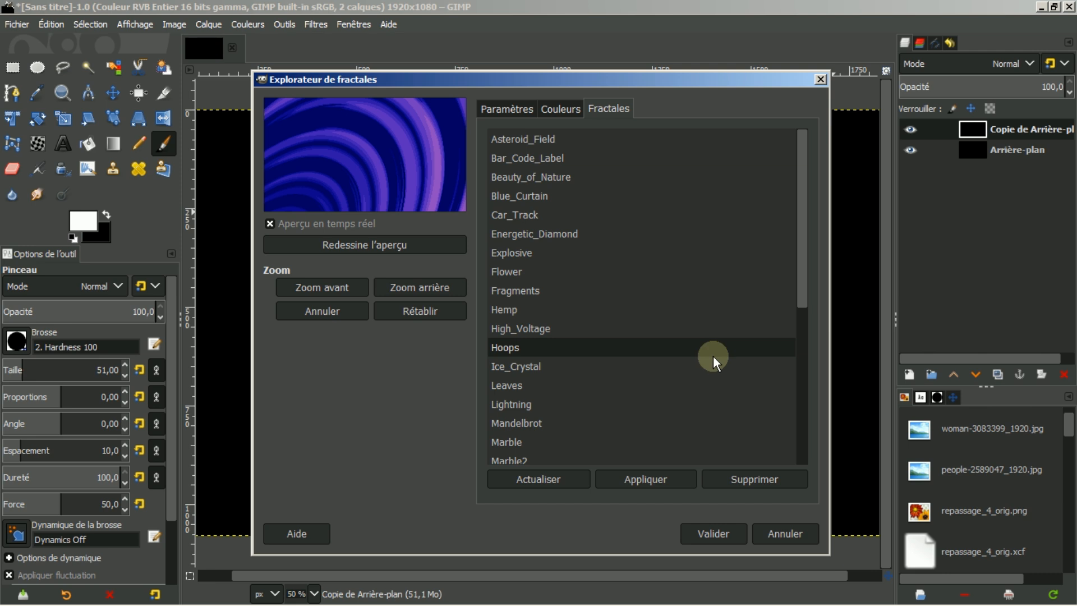
Apply the Marble preset from the list of predefined fractals
scroll(580, 371, down, 3)
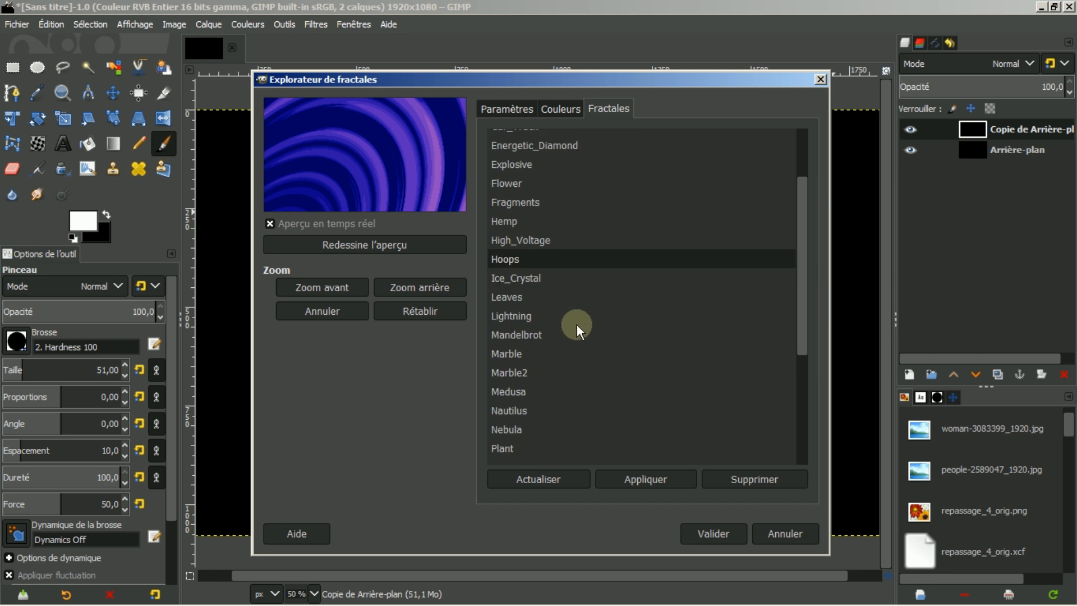
click(501, 354)
click(651, 475)
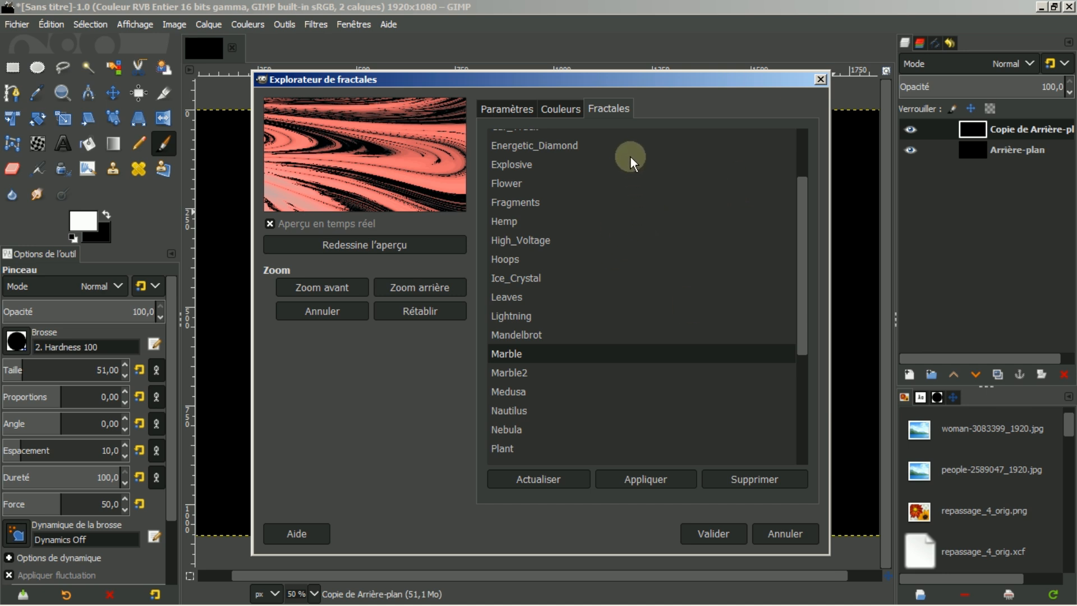
Set the fractal's blue colour density to 1,00, and try the active gradient before restoring the "Comme indiqué ci-dessus" colour mode
click(561, 110)
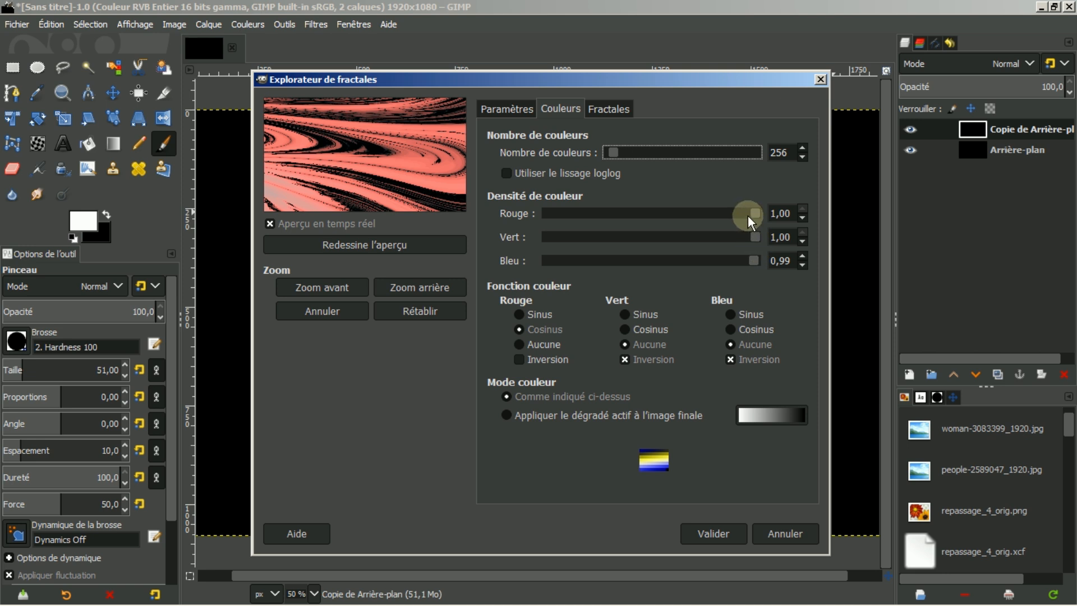
drag(753, 213, 759, 264)
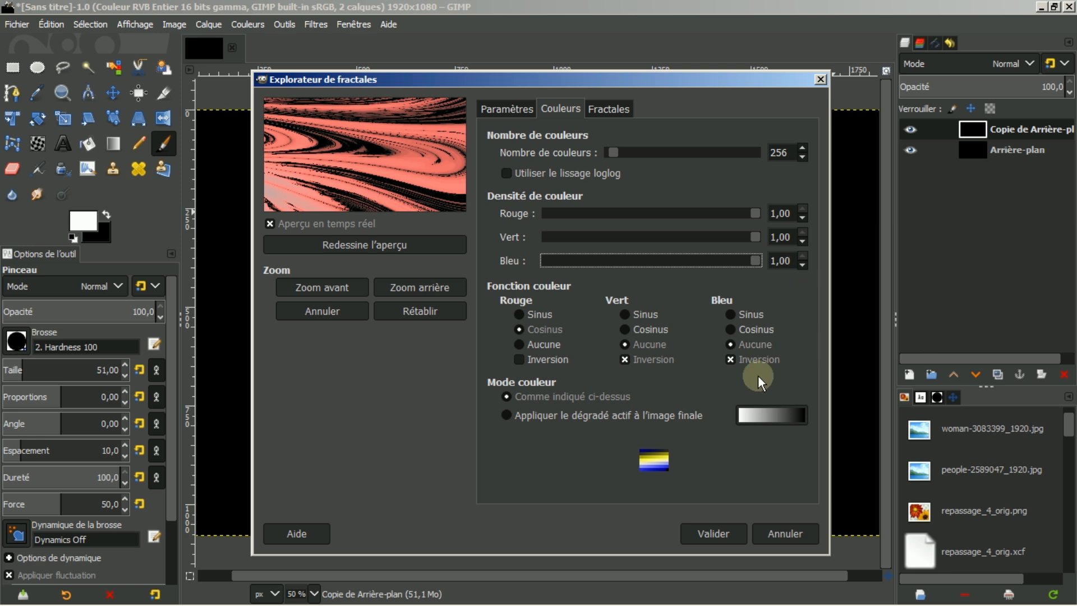
click(509, 416)
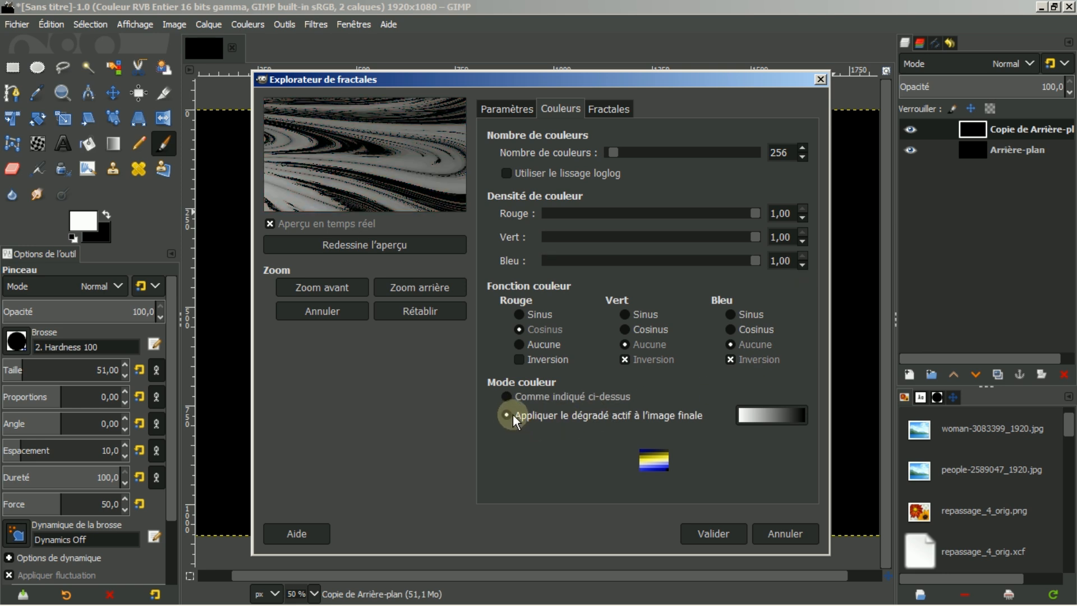
click(507, 396)
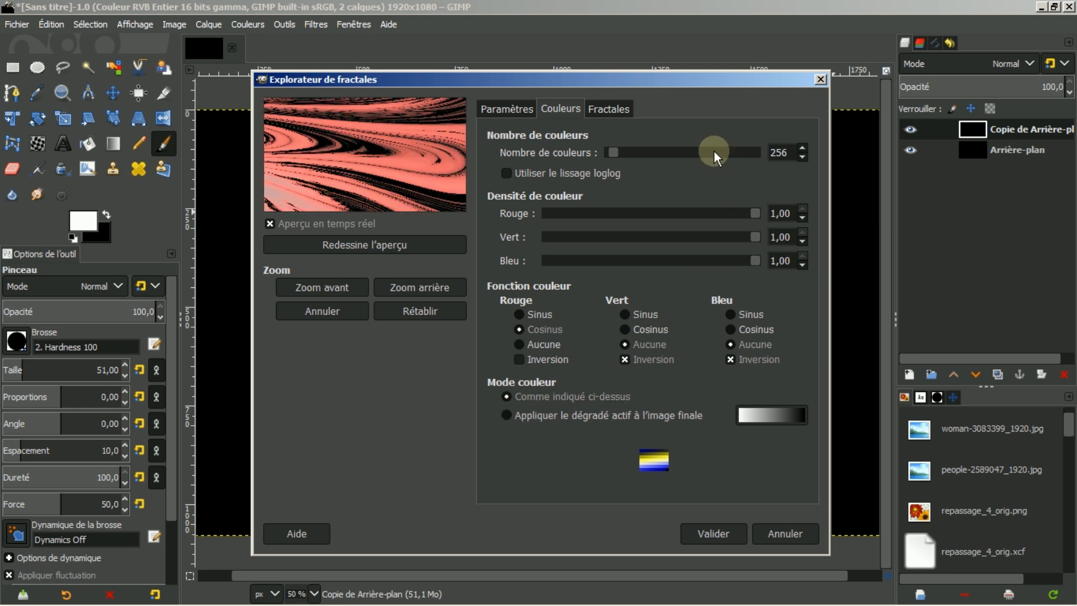
Adjust the fractal parameters to Gauche -0,23301, Droite -0,02913, Dessus 0,08738 and 59 iterations
click(518, 109)
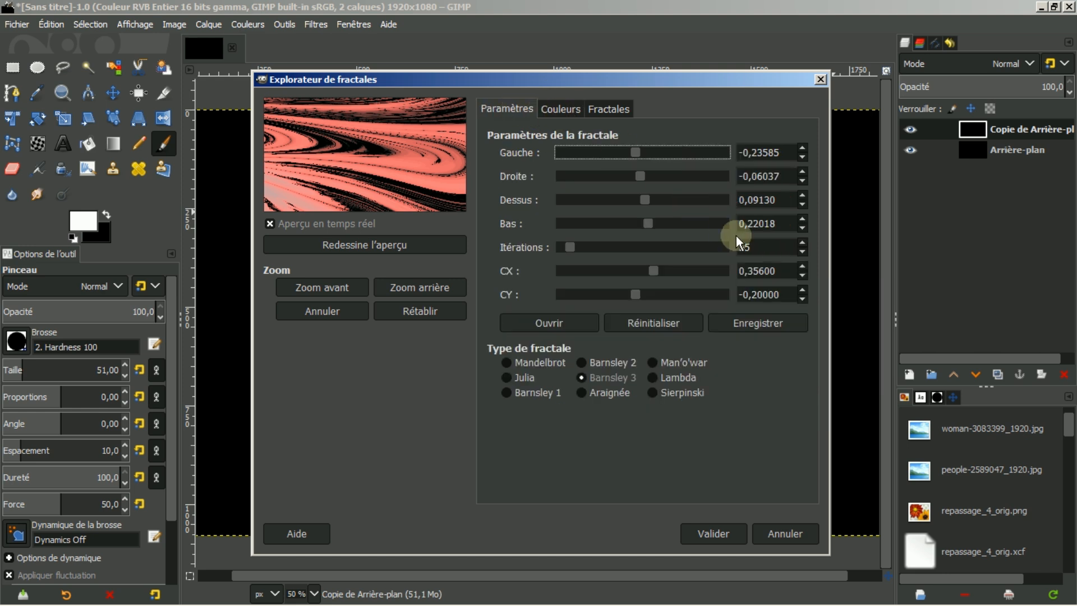
drag(637, 153, 644, 197)
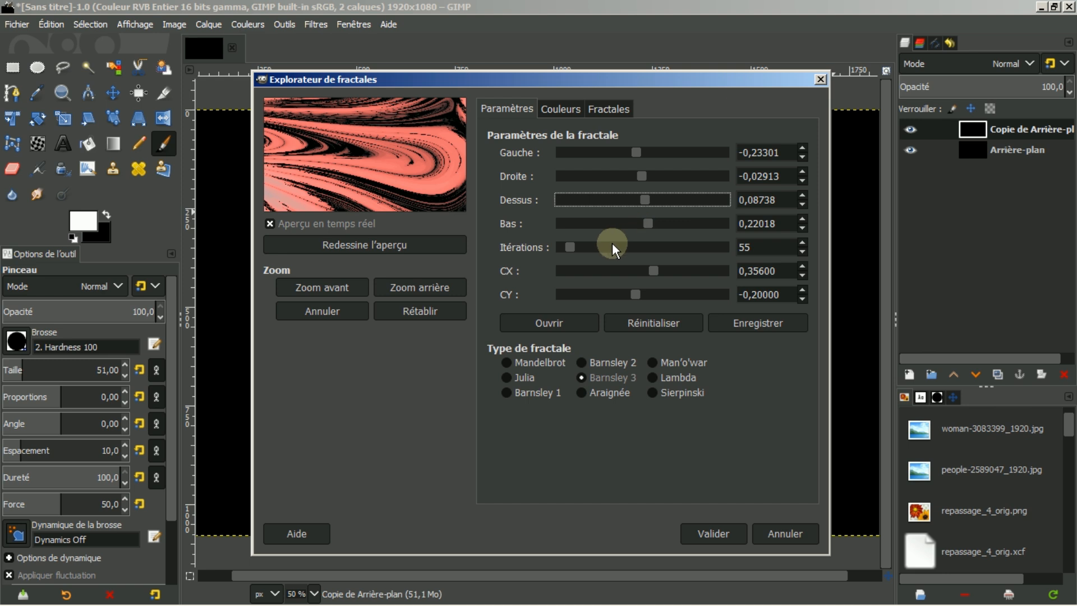
drag(569, 244, 617, 237)
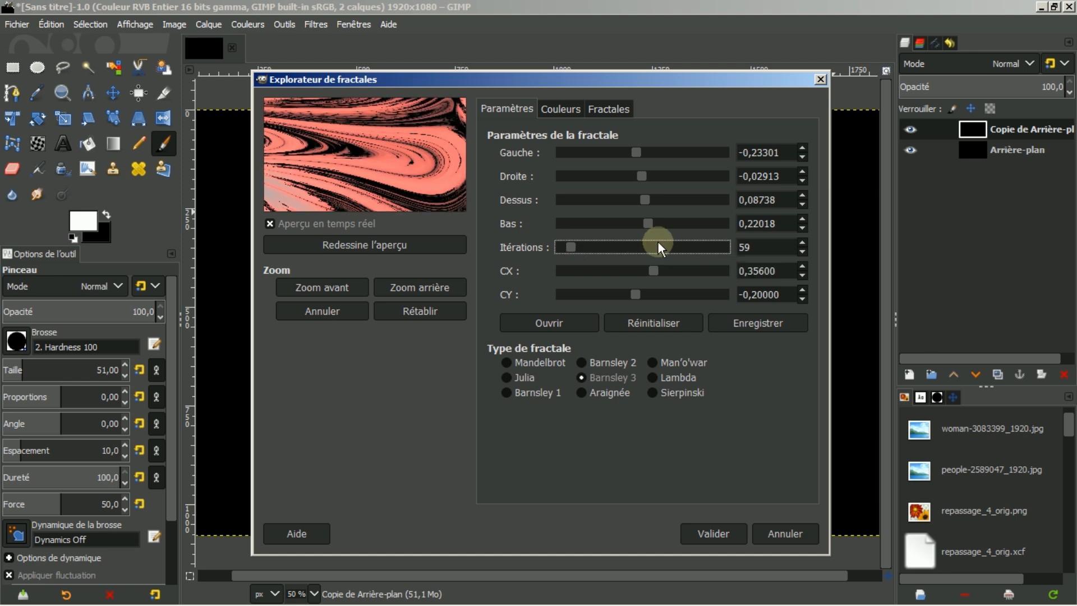
Set the fractal's CX parameter to 0,33281 and render the fractal onto the duplicated layer
drag(648, 271, 655, 266)
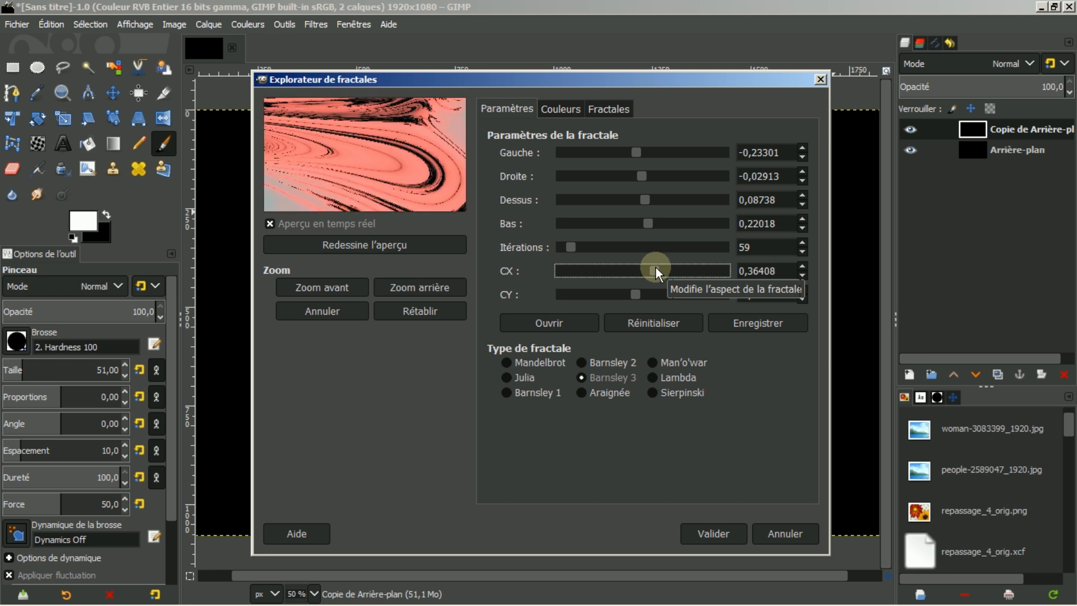
click(802, 276)
click(802, 279)
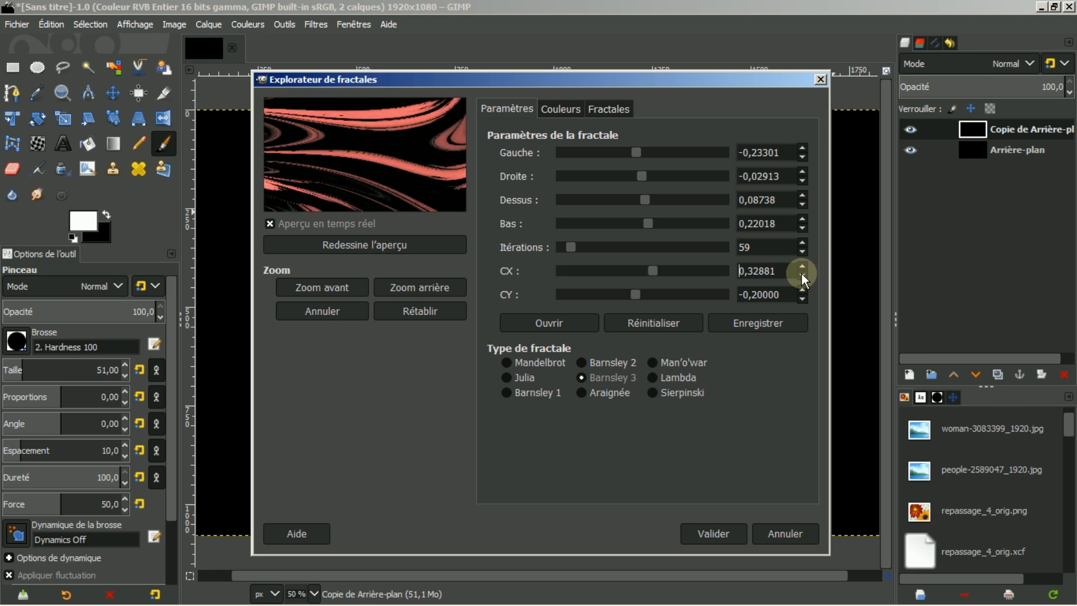
click(802, 265)
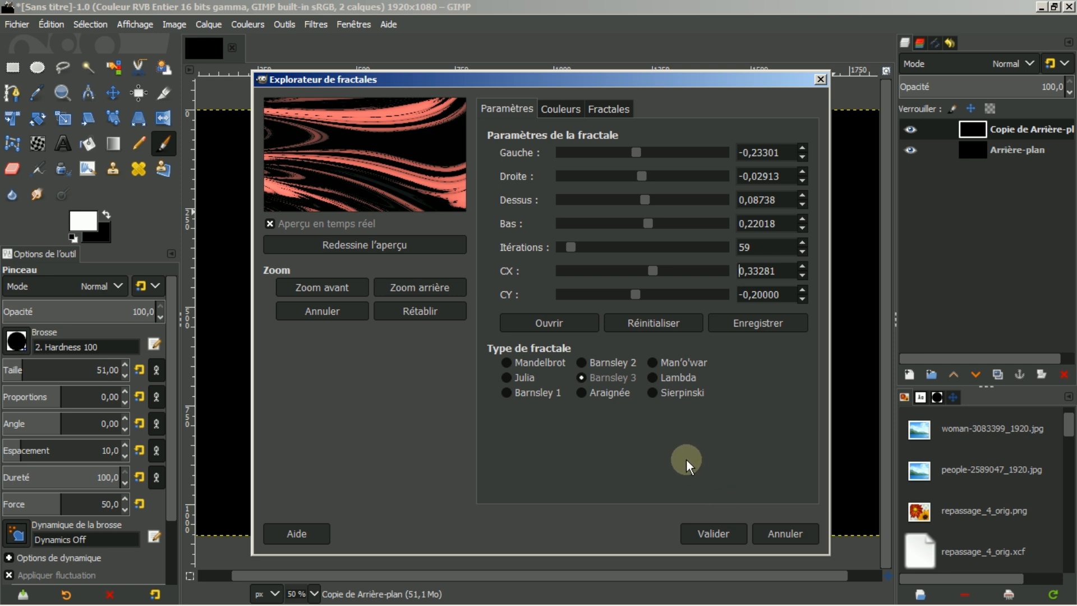
click(714, 534)
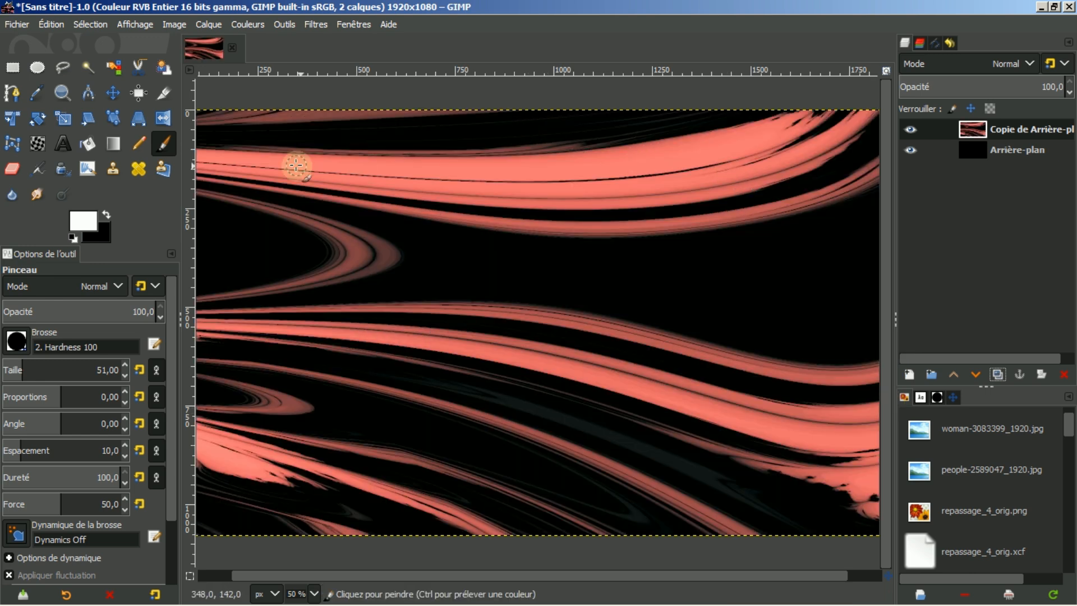
Distort the marble bands of the fractal layer into irregular waves with the Warp tool's Déplacer les pixels mode
click(38, 144)
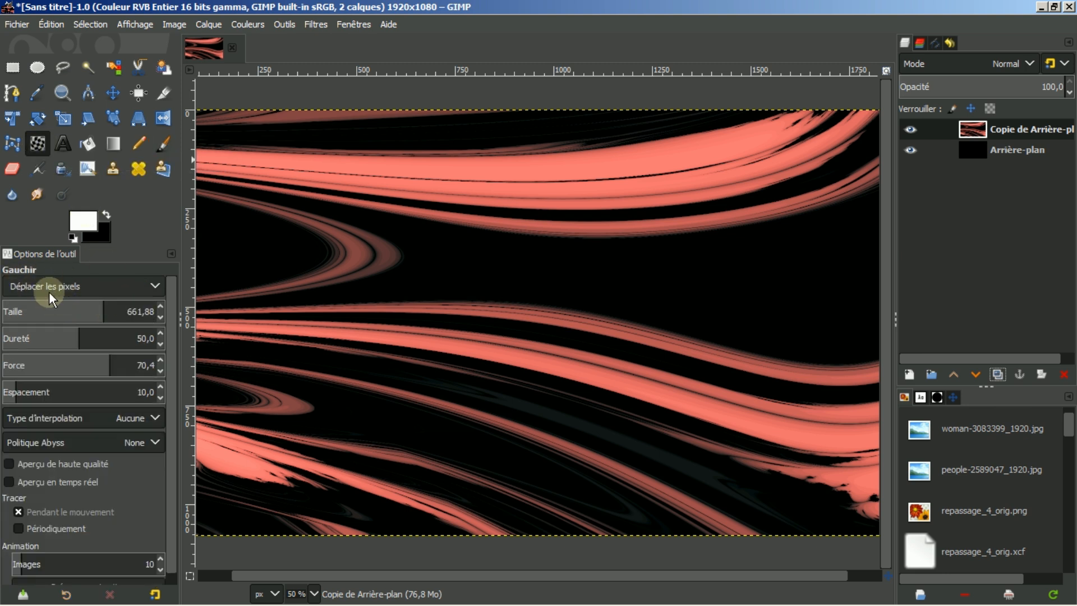
mouse_move(511, 212)
mouse_down()
mouse_move(523, 248)
mouse_move(477, 320)
mouse_move(618, 368)
mouse_move(738, 305)
mouse_move(764, 339)
mouse_up()
mouse_move(269, 410)
mouse_down()
mouse_move(293, 444)
mouse_move(358, 439)
mouse_move(425, 380)
mouse_move(348, 206)
mouse_move(313, 270)
mouse_move(608, 216)
mouse_move(673, 301)
mouse_move(635, 396)
mouse_move(614, 398)
mouse_move(678, 377)
mouse_move(510, 271)
mouse_move(539, 155)
mouse_move(428, 423)
mouse_move(449, 449)
mouse_move(487, 443)
mouse_move(698, 324)
mouse_move(734, 221)
mouse_move(772, 214)
mouse_move(842, 169)
mouse_up()
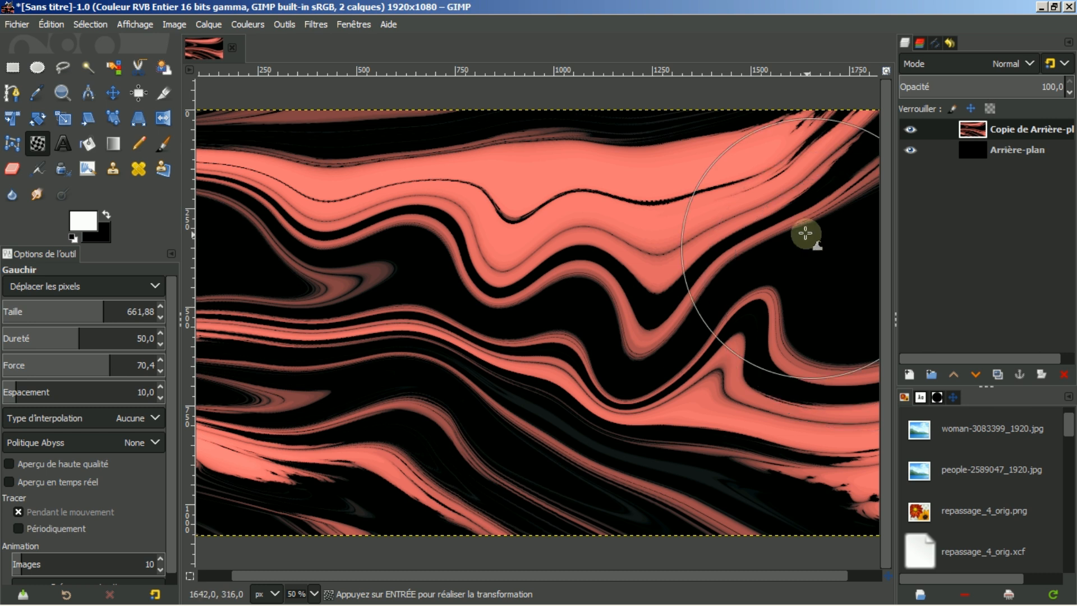
Hide the warped fractal layer and place a duplicate of the black Arrière-plan layer at the top of the layer stack
click(910, 128)
click(970, 150)
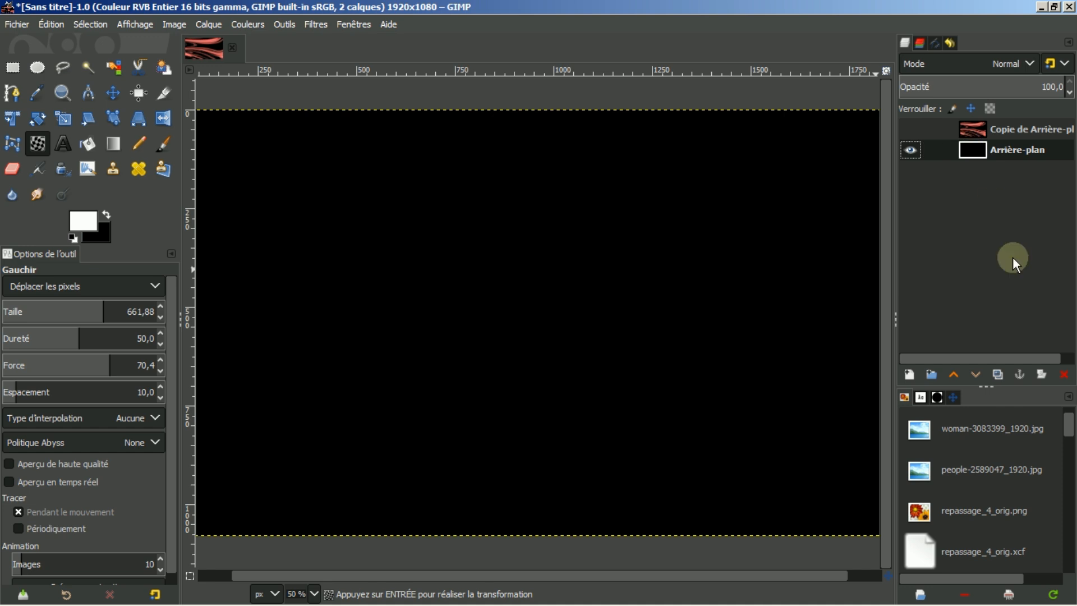
click(993, 375)
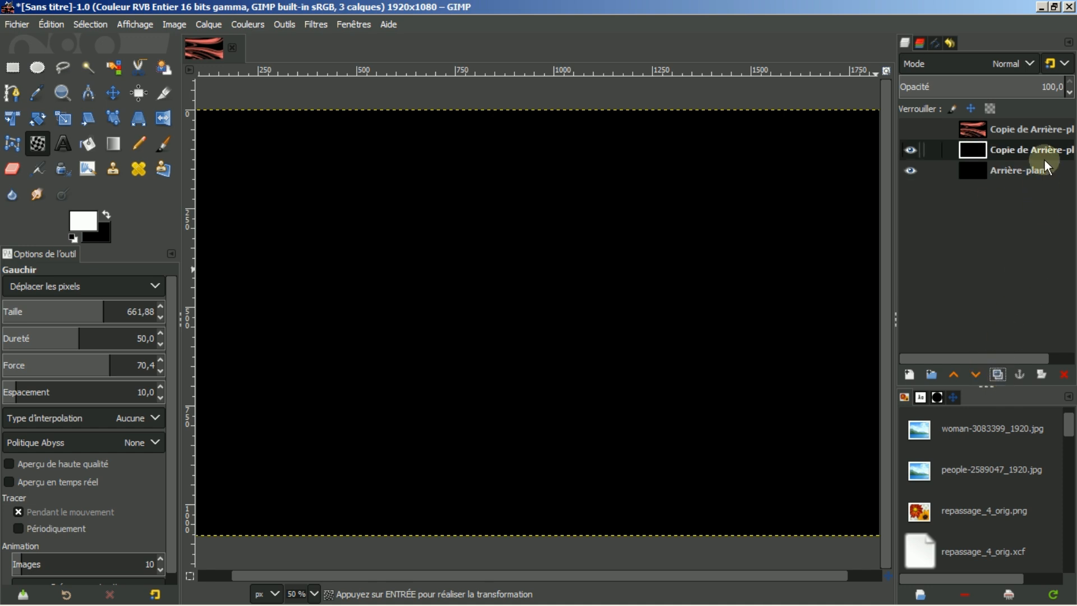
click(953, 374)
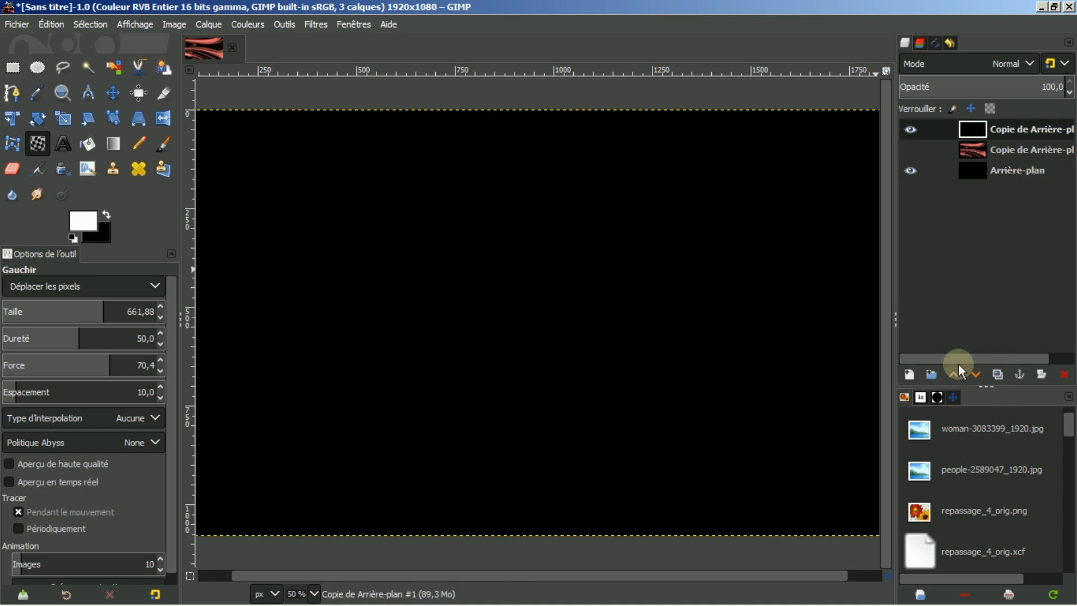
click(1019, 129)
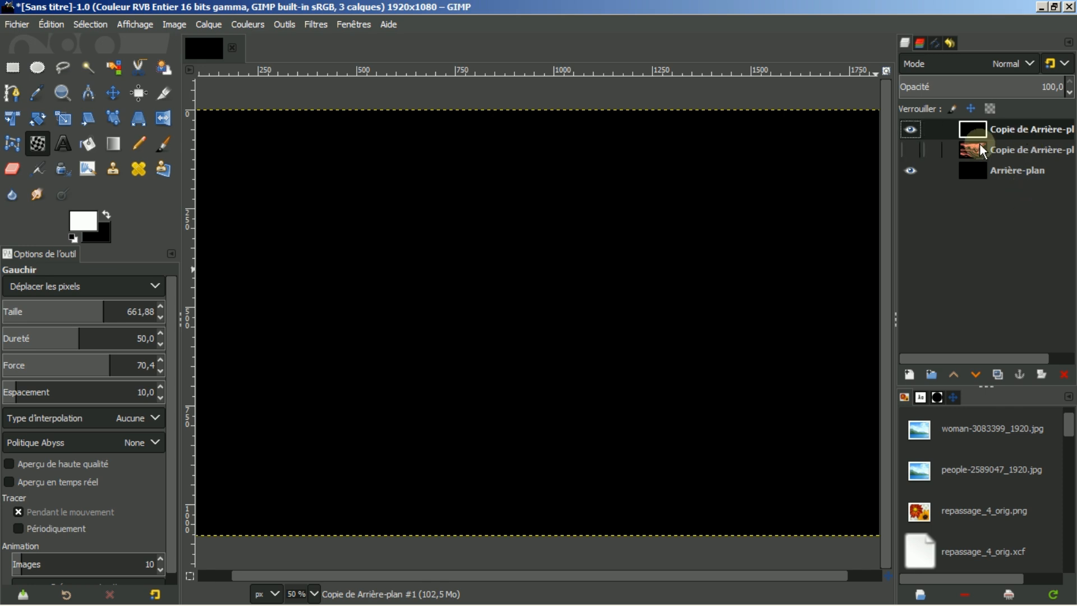
Start the Flammes fractal filter on the top black layer with Luminosité 1,02 and camera Zoom 2,43
click(311, 23)
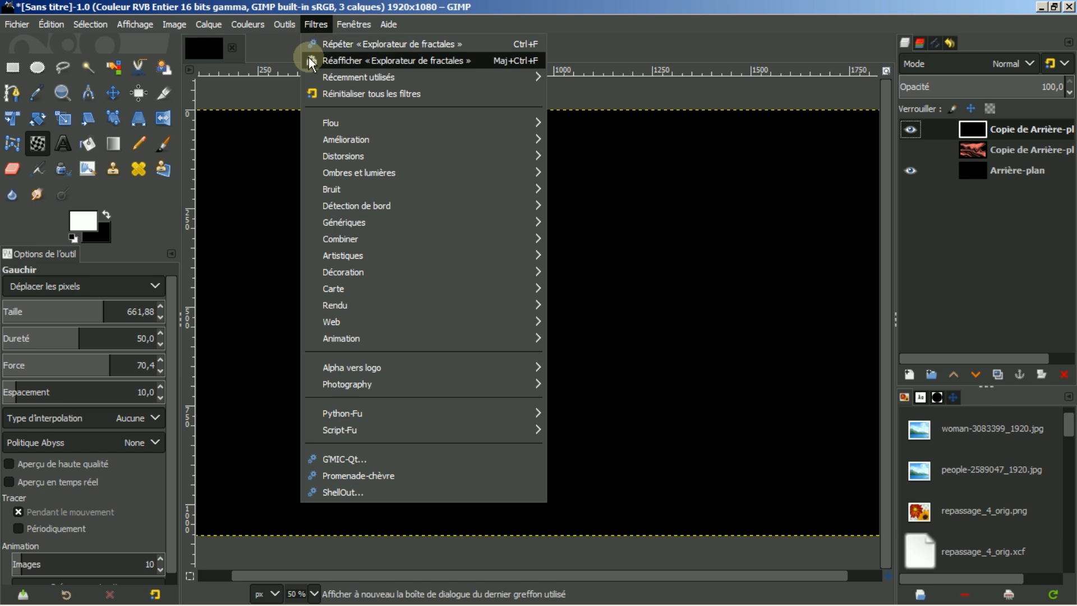
mouse_move(362, 322)
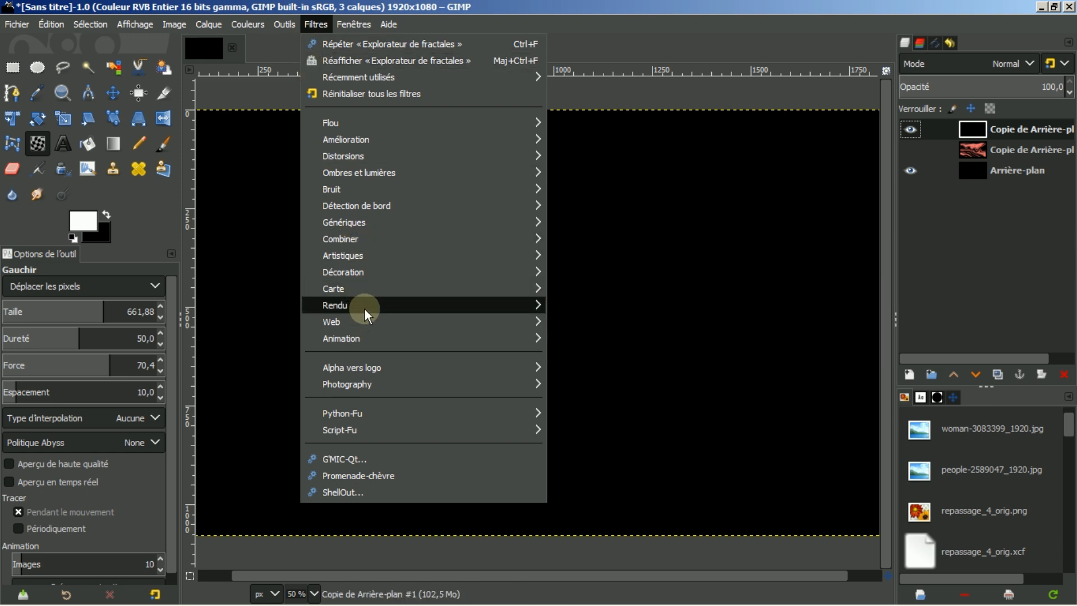
mouse_move(426, 309)
mouse_move(581, 305)
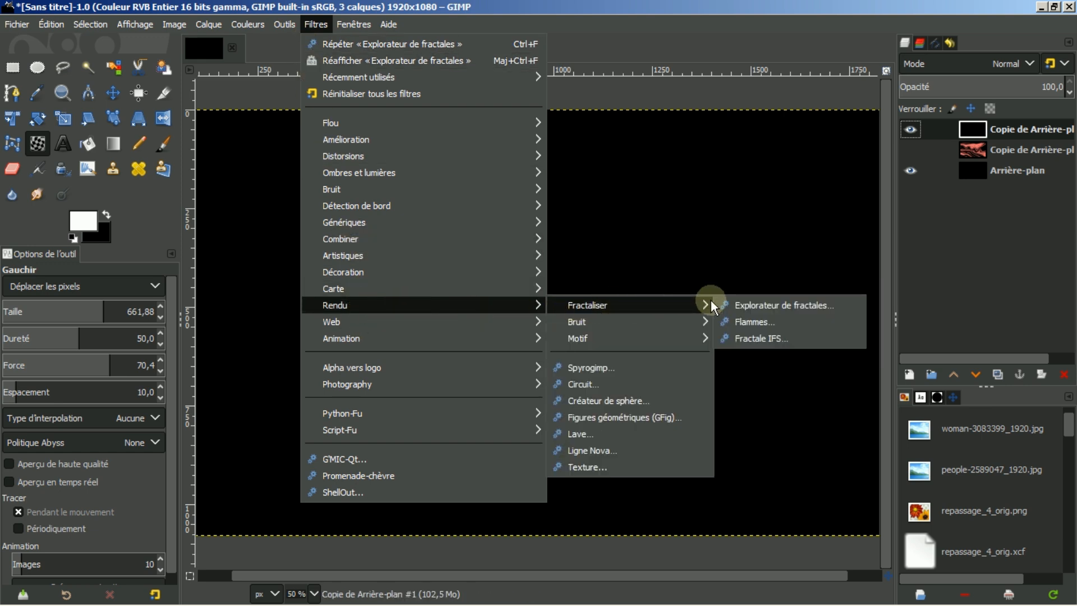
click(746, 325)
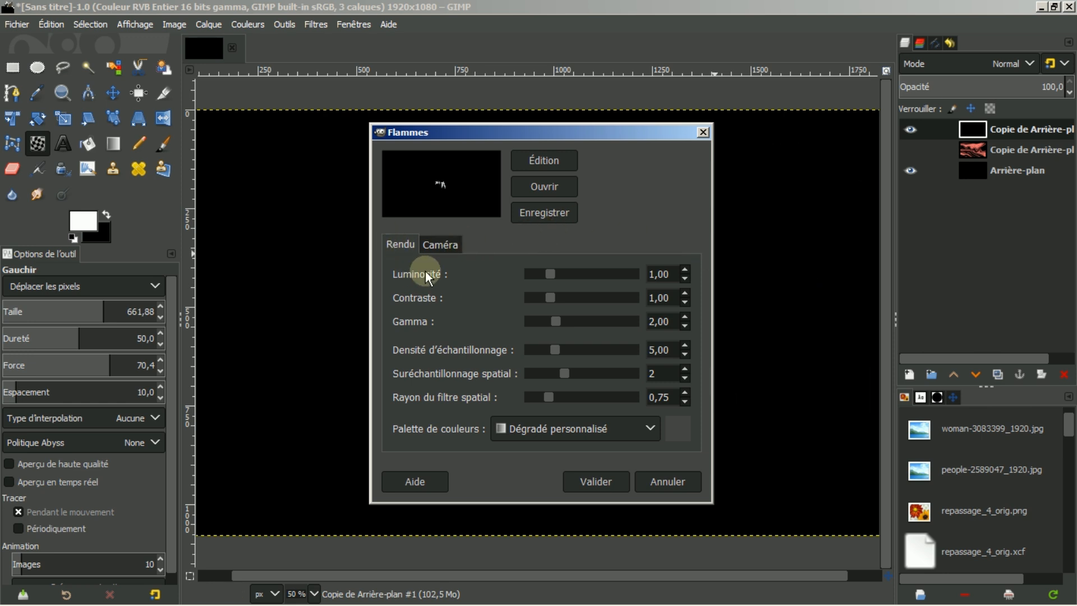
mouse_move(548, 274)
mouse_down()
mouse_move(598, 278)
mouse_move(550, 274)
mouse_up()
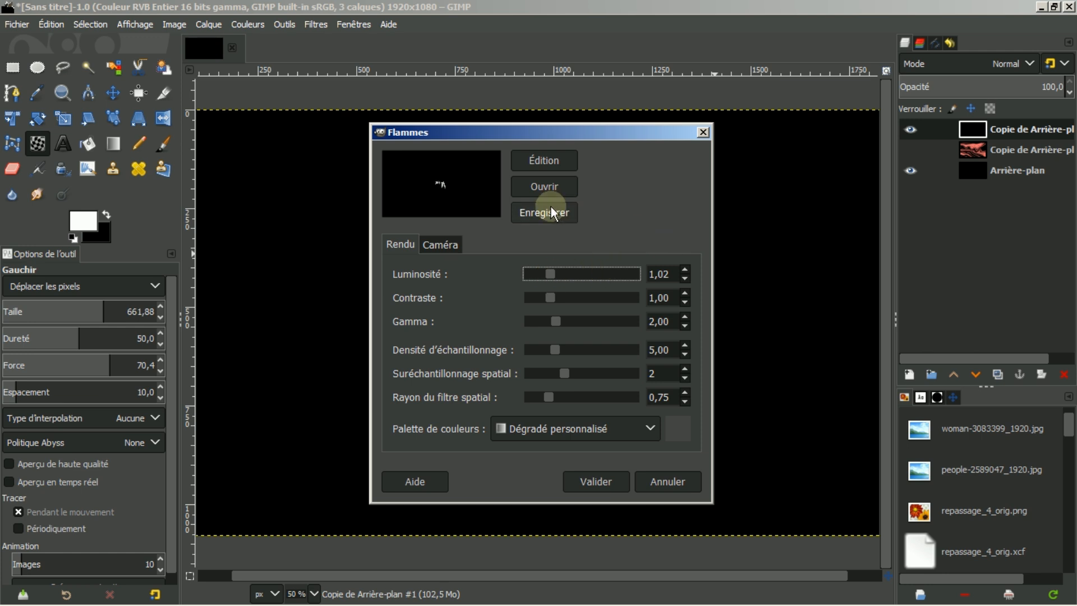
click(434, 245)
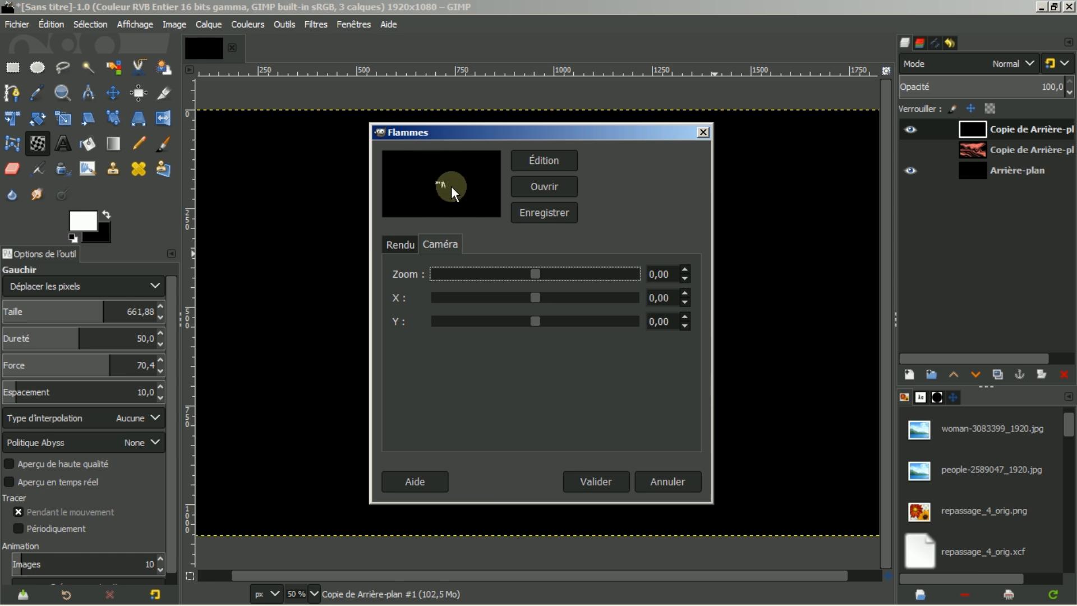
drag(533, 274, 593, 274)
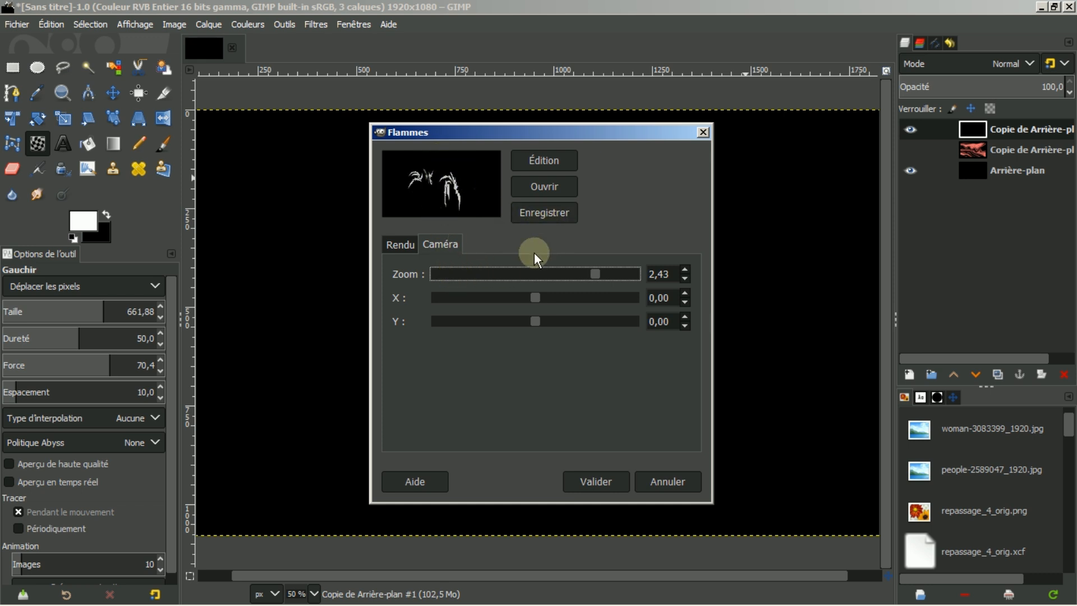
Try the "gris josette" and "ernst anti-pope" colour palettes for the flame before restoring "Dégradé personnalisé"
click(400, 244)
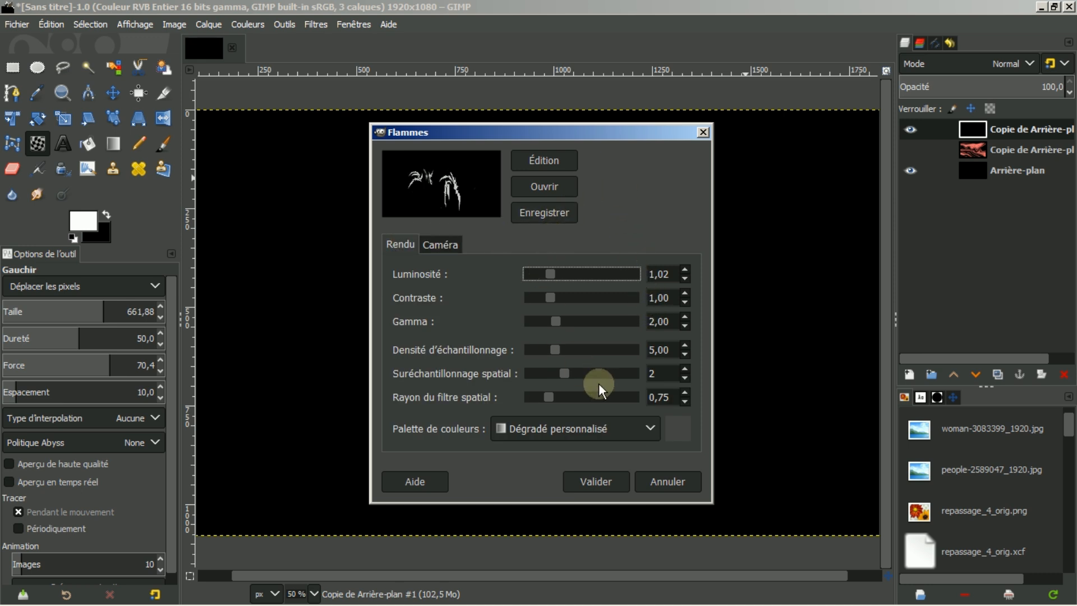
click(648, 429)
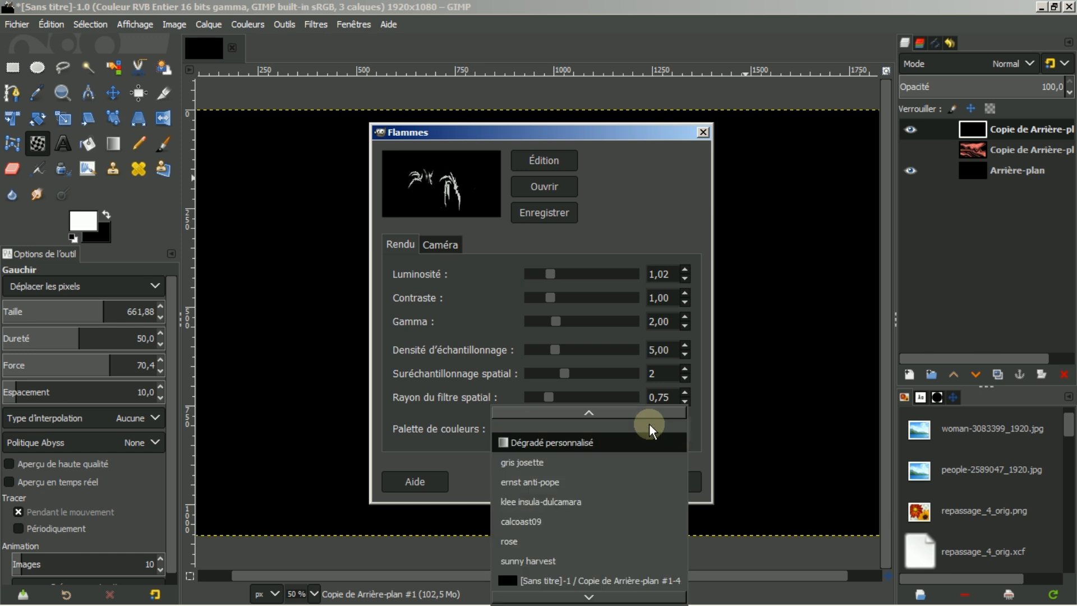
click(507, 461)
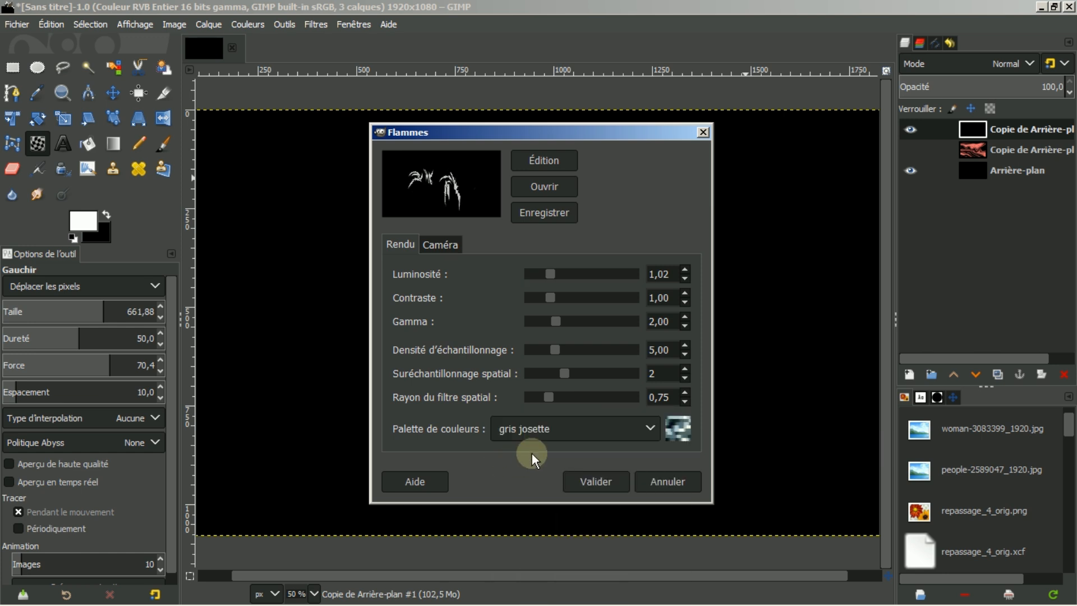
click(649, 426)
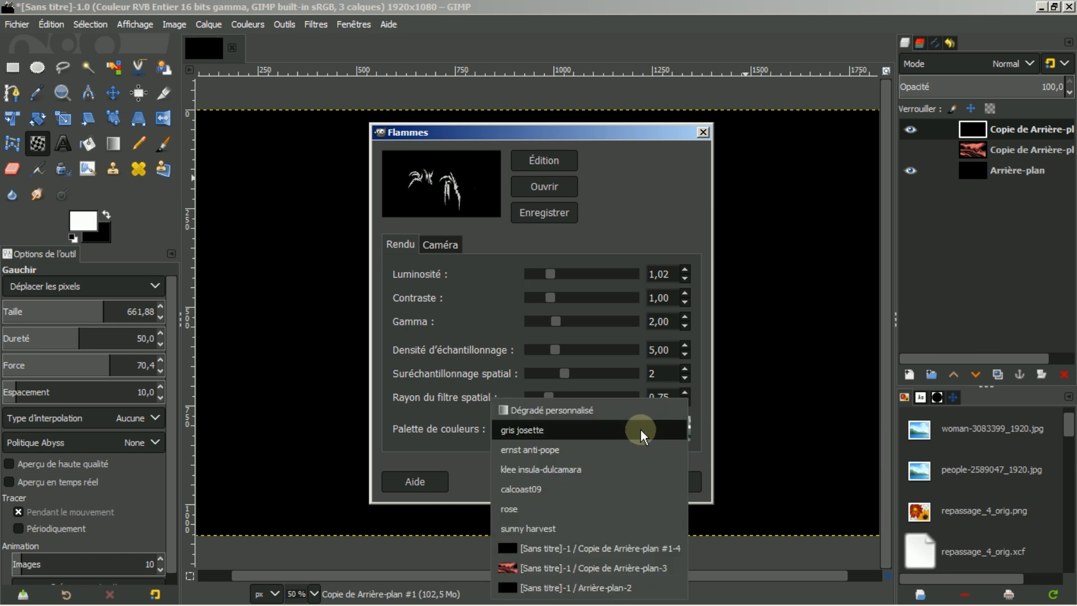
click(533, 449)
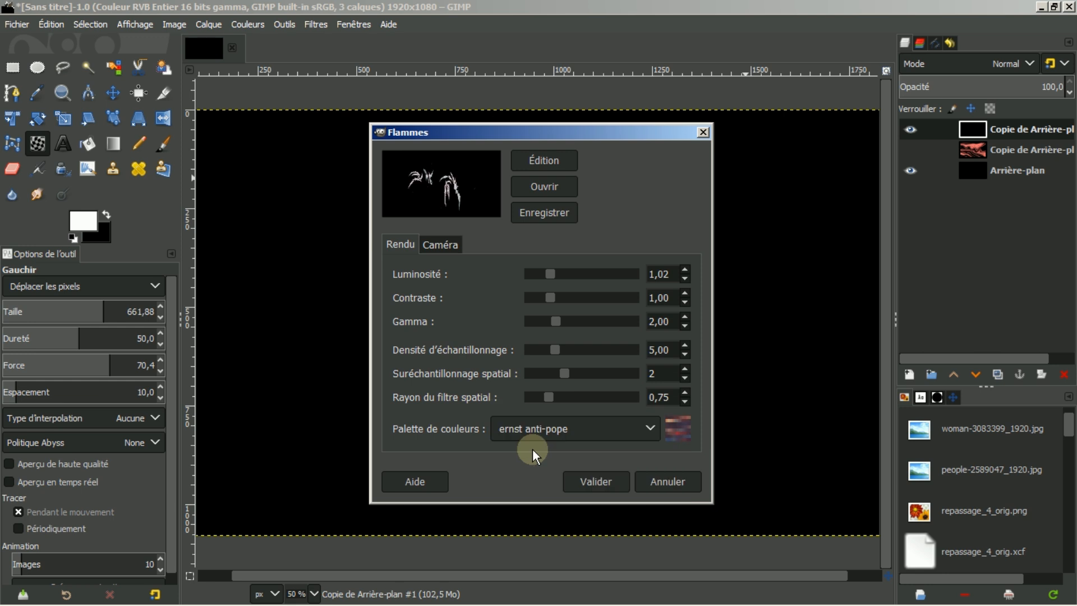
click(651, 428)
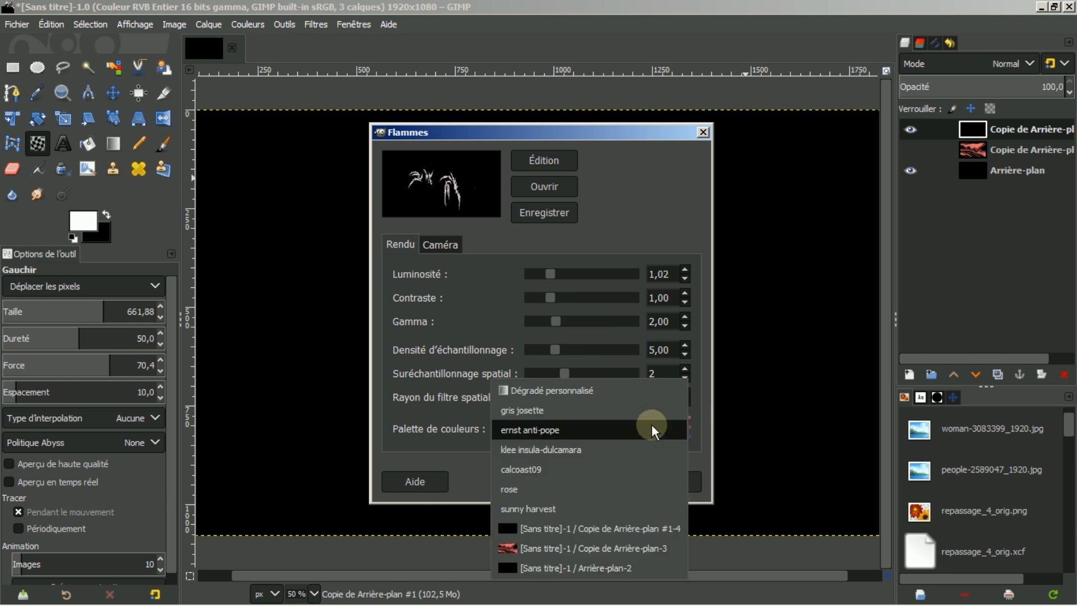
click(563, 390)
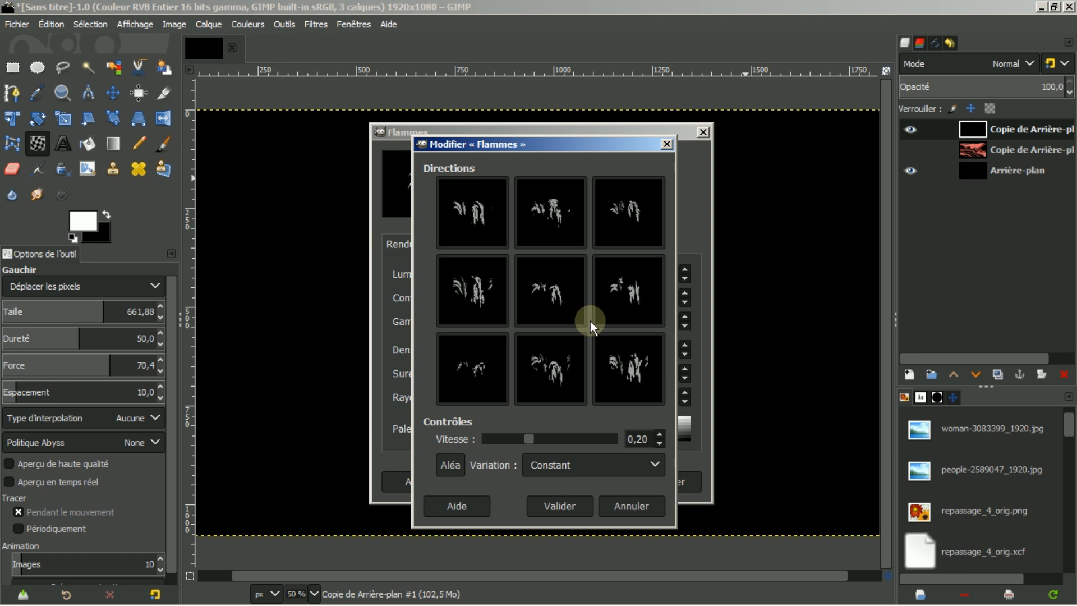
Edit the flame's shape, trying the Aléatoire variation before setting Sphérique and choosing the last direction thumbnail in the grid
click(619, 365)
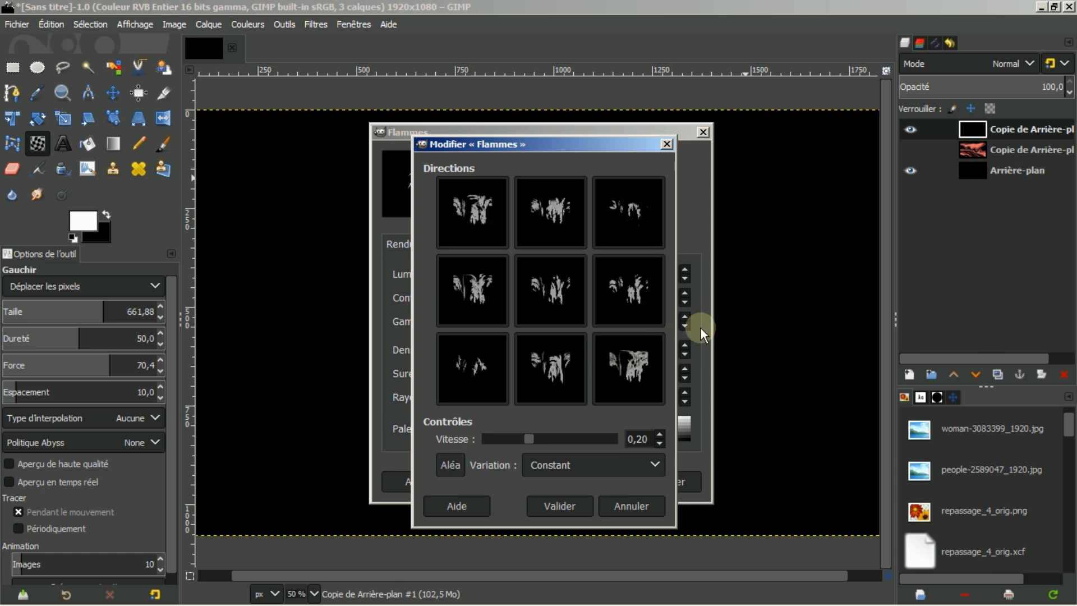
click(651, 465)
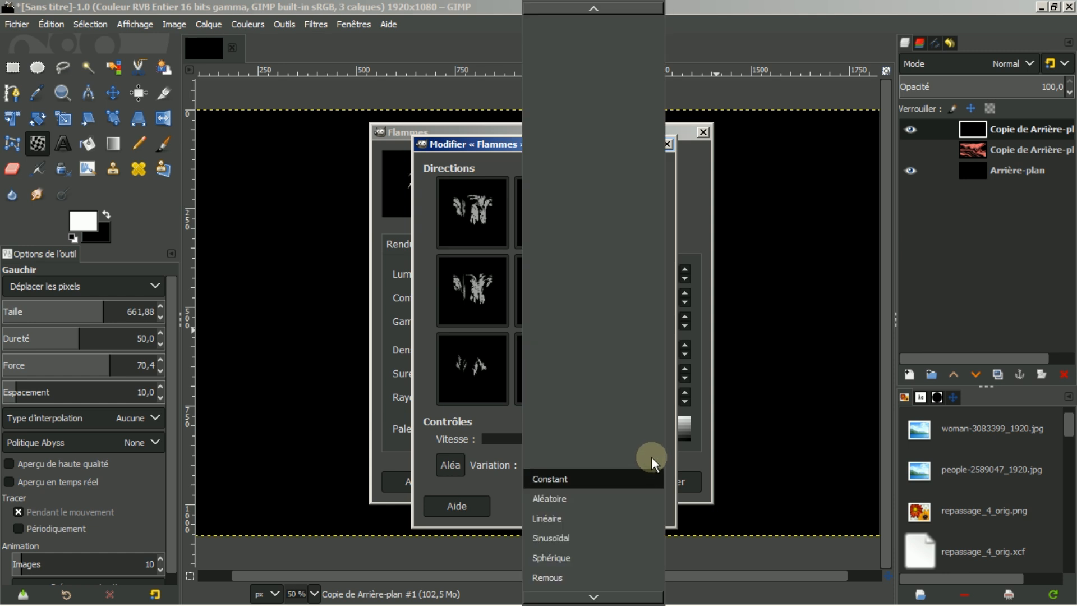
click(568, 500)
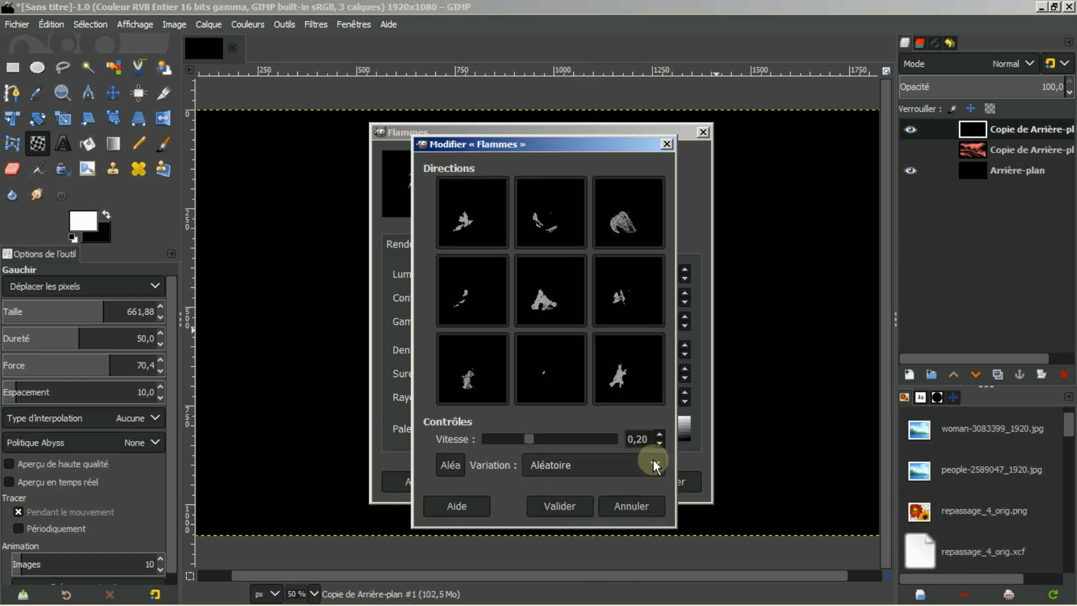
click(654, 463)
scroll(590, 486, down, 1)
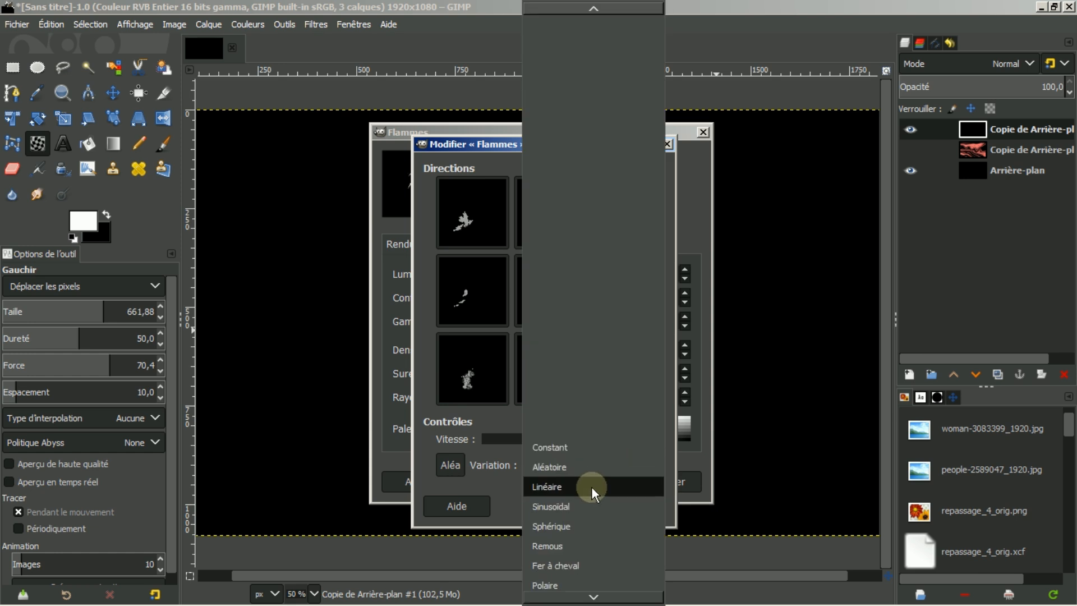
click(560, 524)
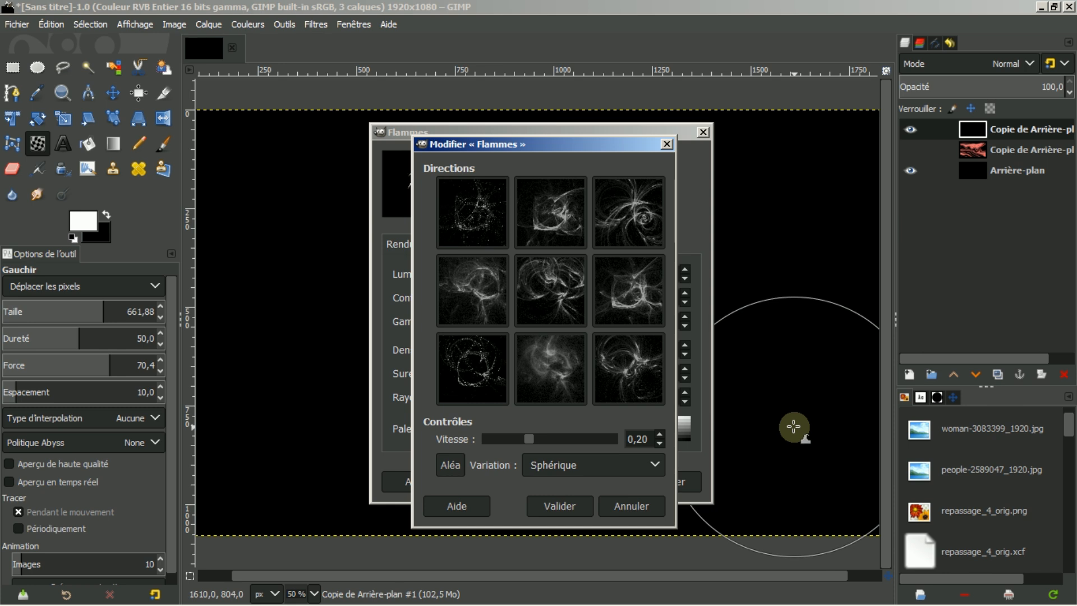
click(631, 358)
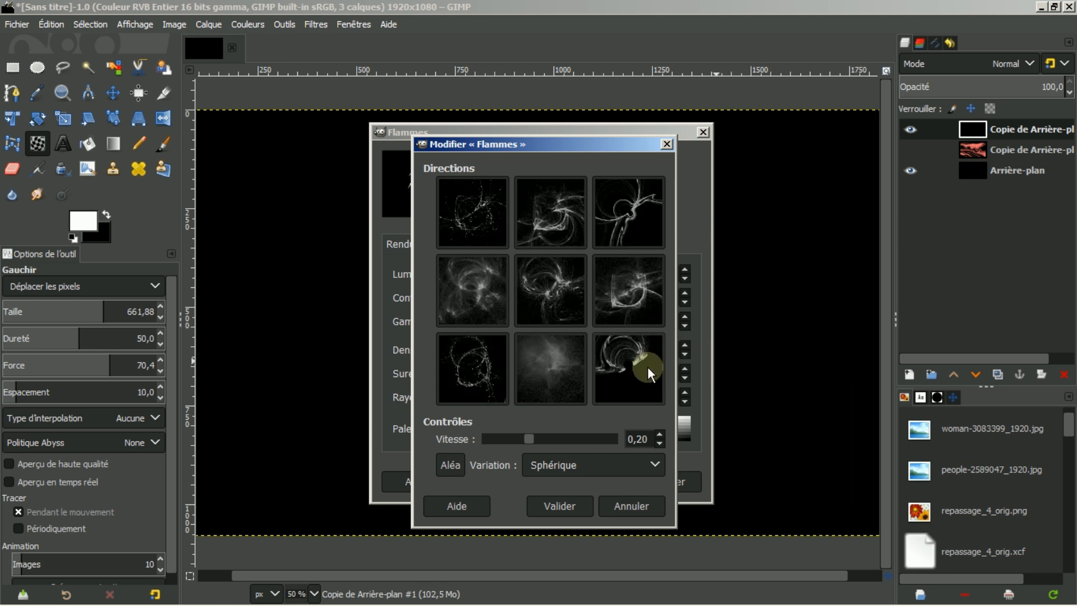
click(558, 506)
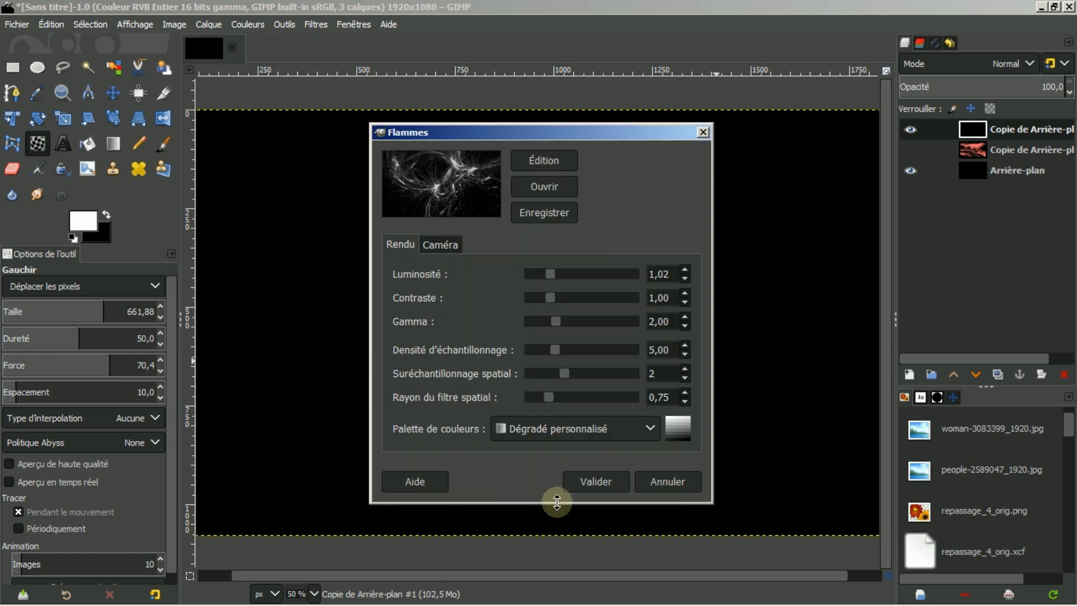
Set the flame's camera Zoom to 0,45 and render it onto the top black layer
click(439, 245)
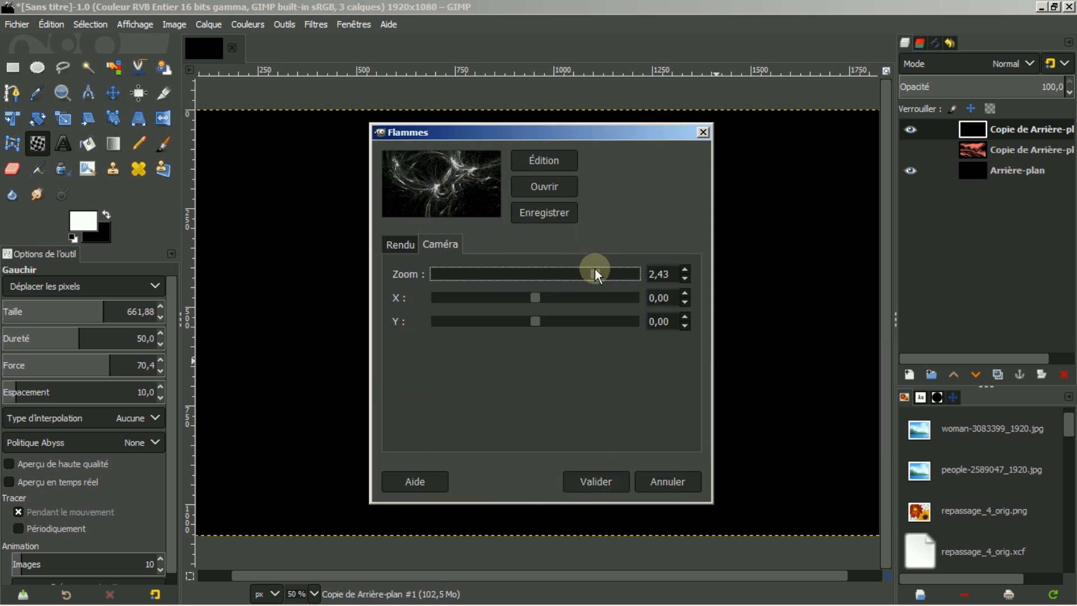
drag(597, 272, 548, 260)
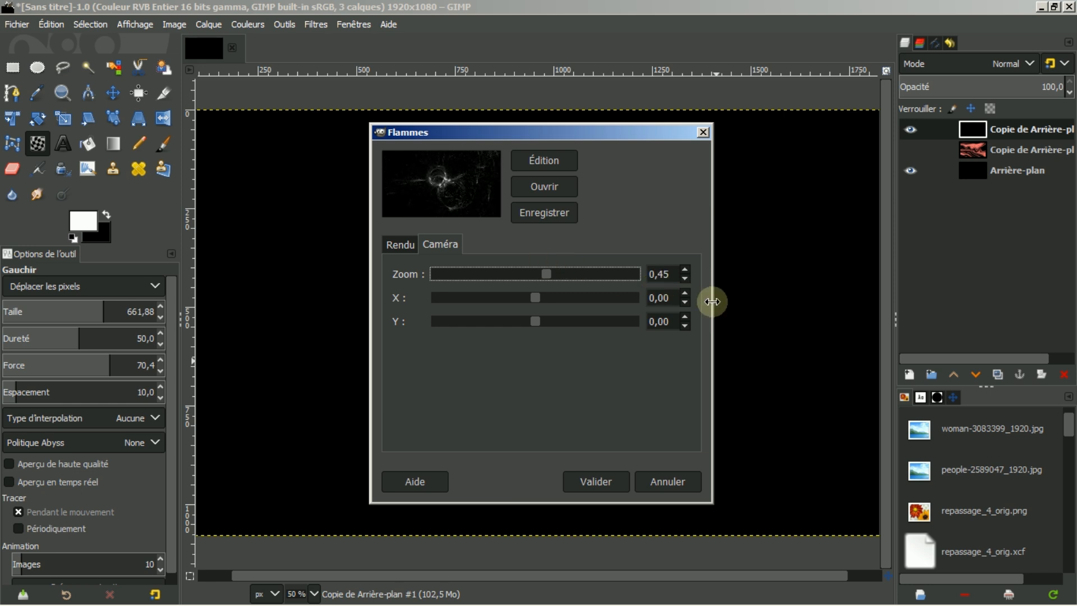
click(608, 484)
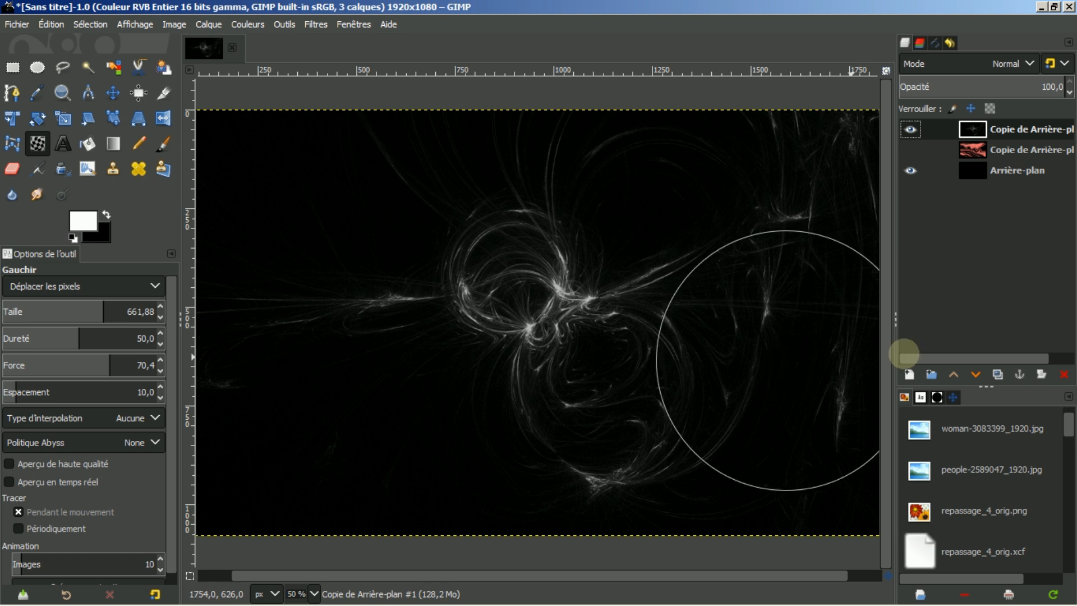
Duplicate the rendered flame layer and delete the copy
click(997, 374)
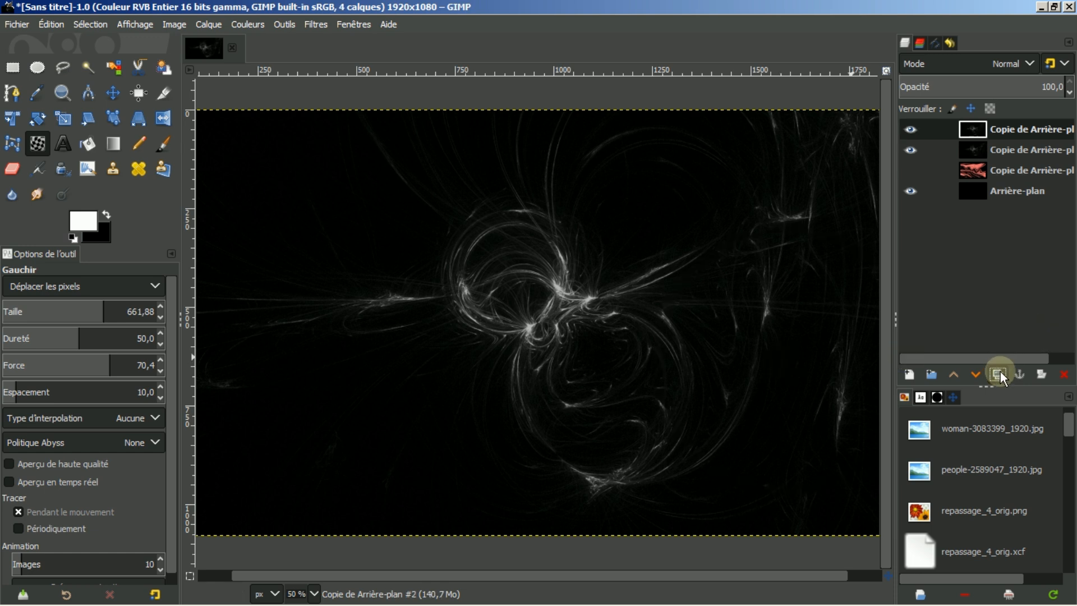
click(1062, 374)
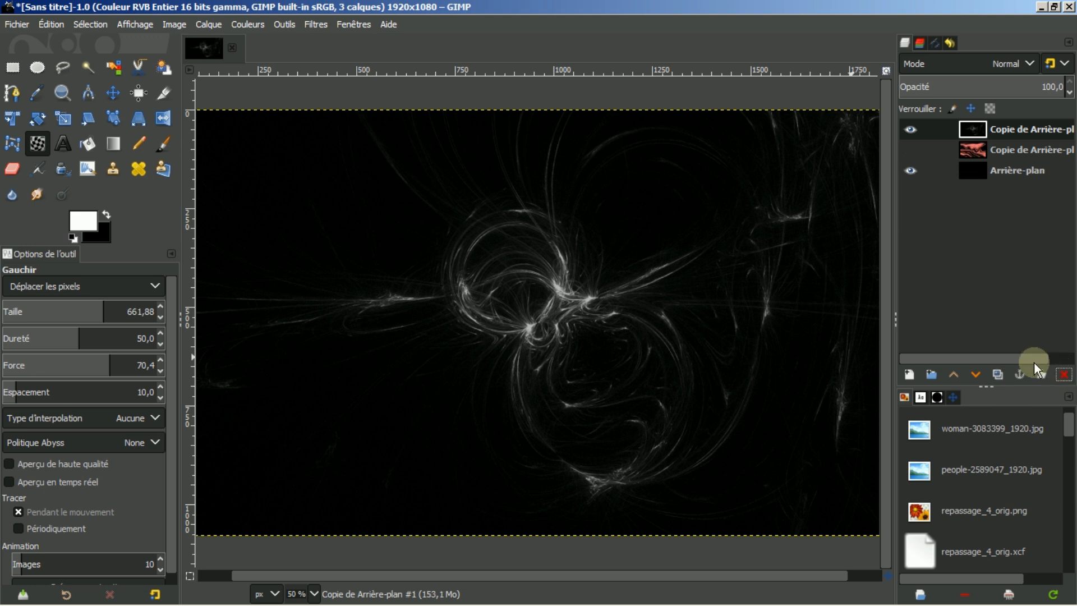
Undo the layer deletion, the duplication and the Flammes rendering
key(ctrl+z)
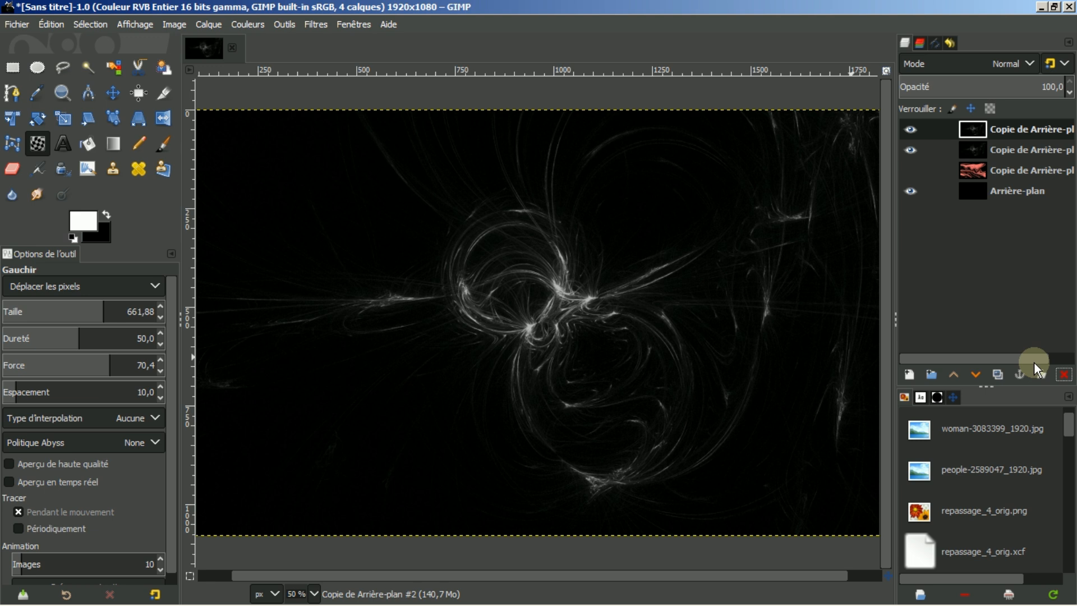
key(ctrl+z)
key(ctrl+z)
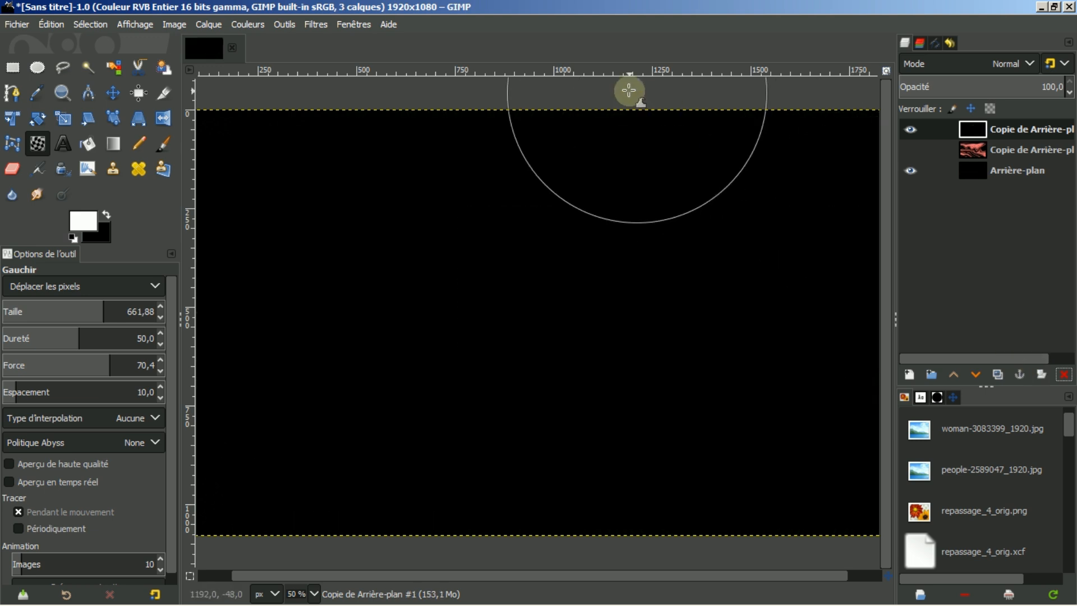
click(316, 26)
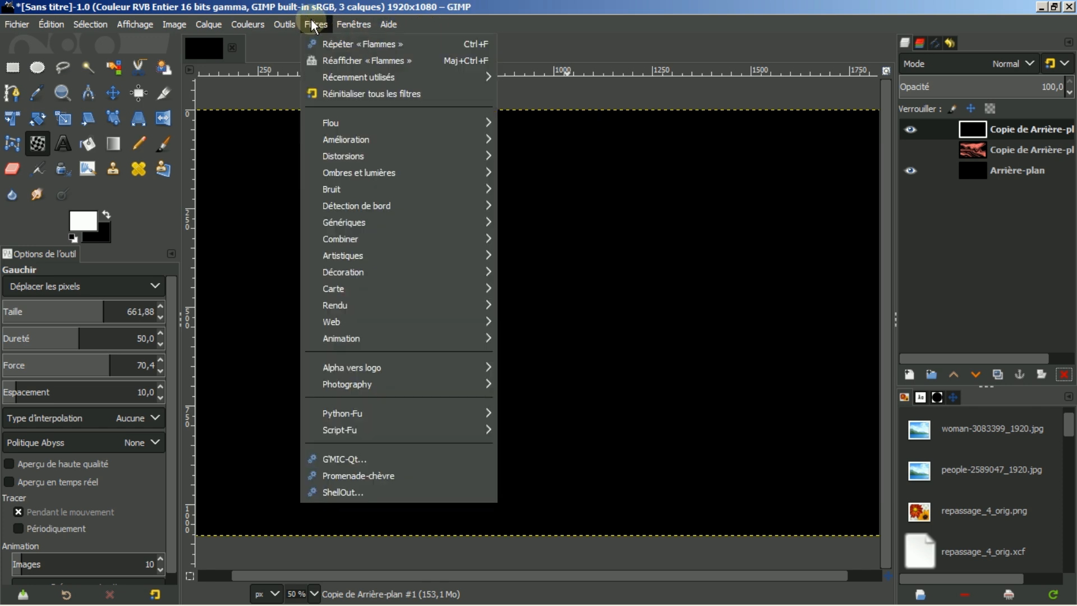
click(341, 60)
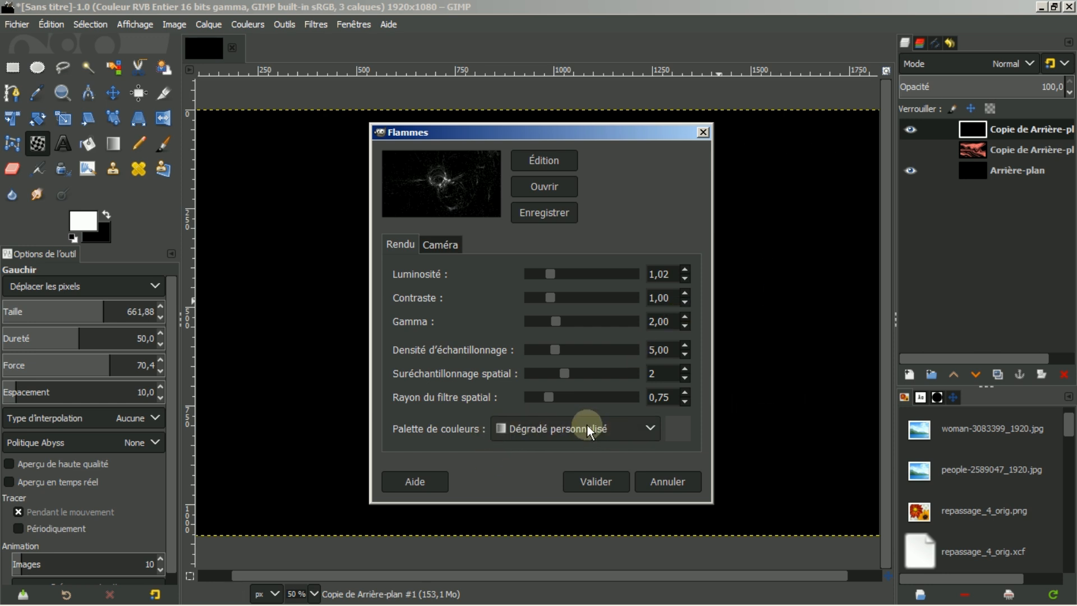
click(670, 483)
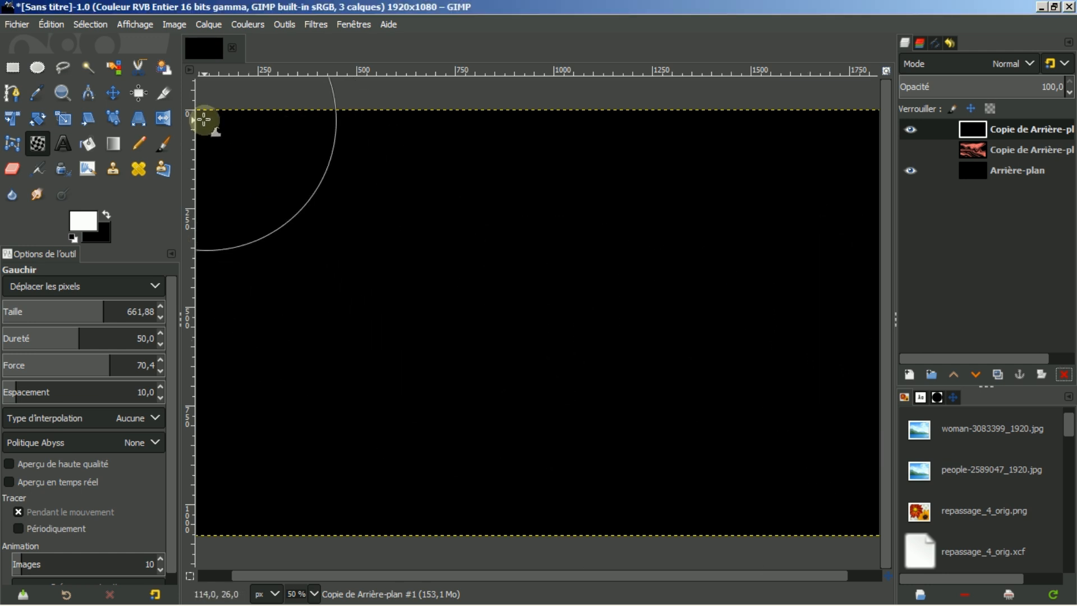
Choose the rainbow-coloured Full saturation spectrum gradient for the Gradient tool
click(116, 147)
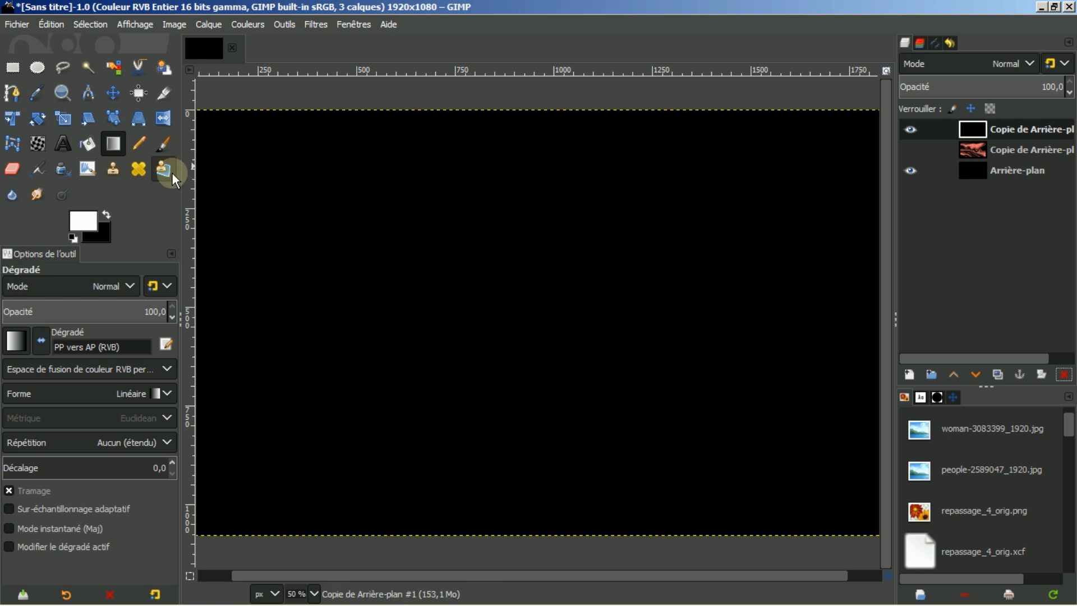
click(16, 343)
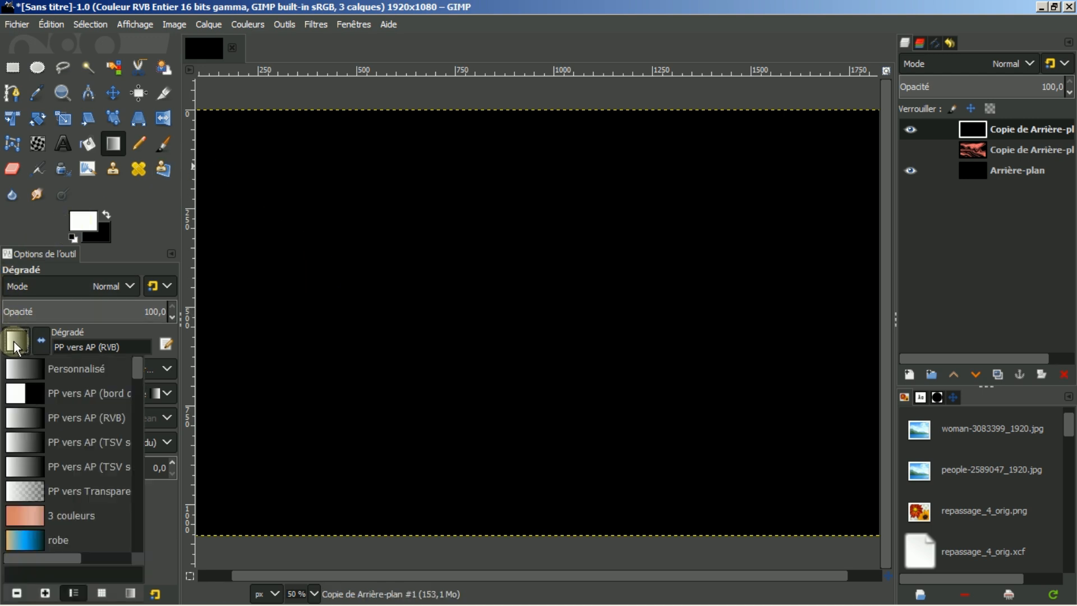
drag(135, 366, 140, 463)
click(28, 488)
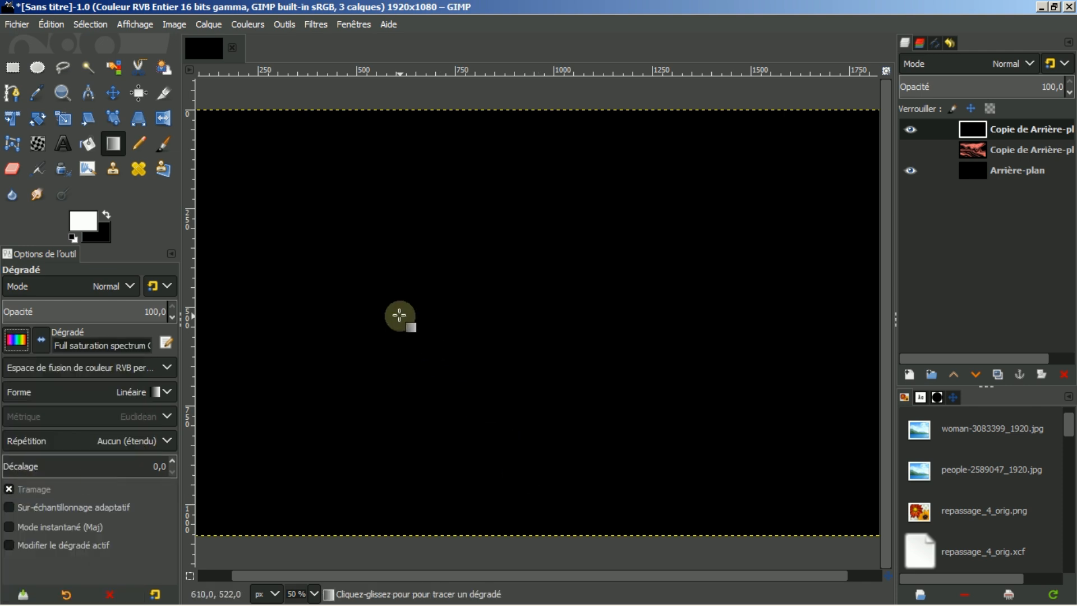
Reopen the Flammes filter on the top black layer and set the flame's variation to Sphérique
click(316, 24)
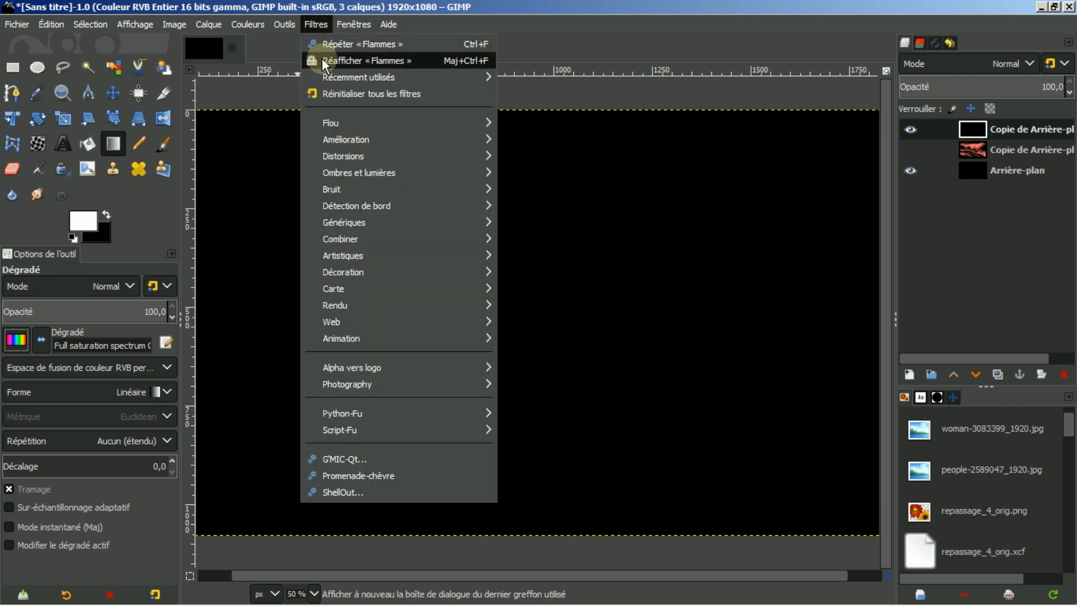
click(321, 61)
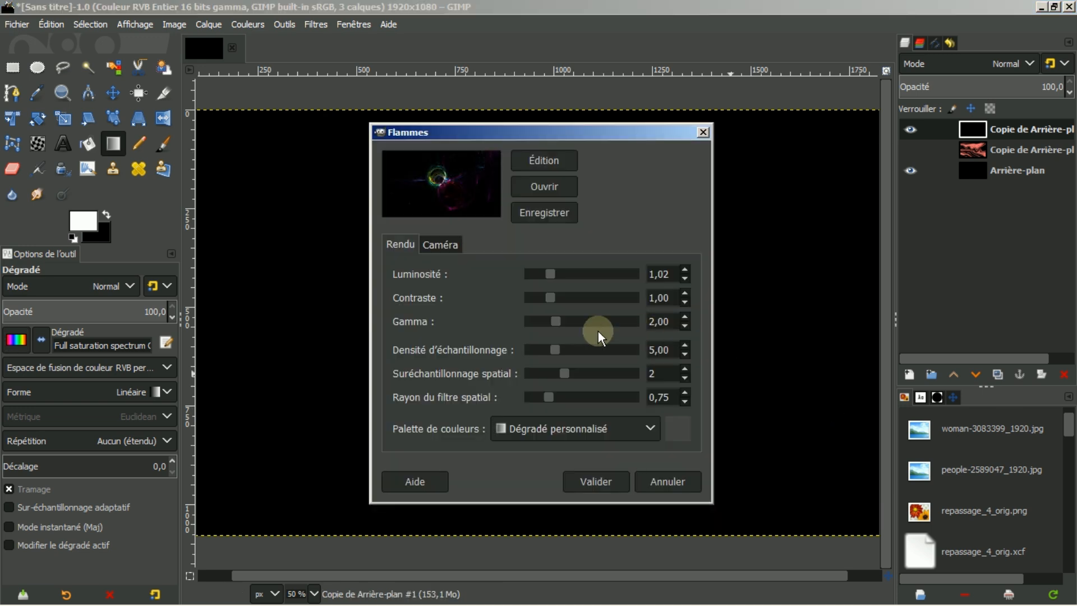
click(562, 163)
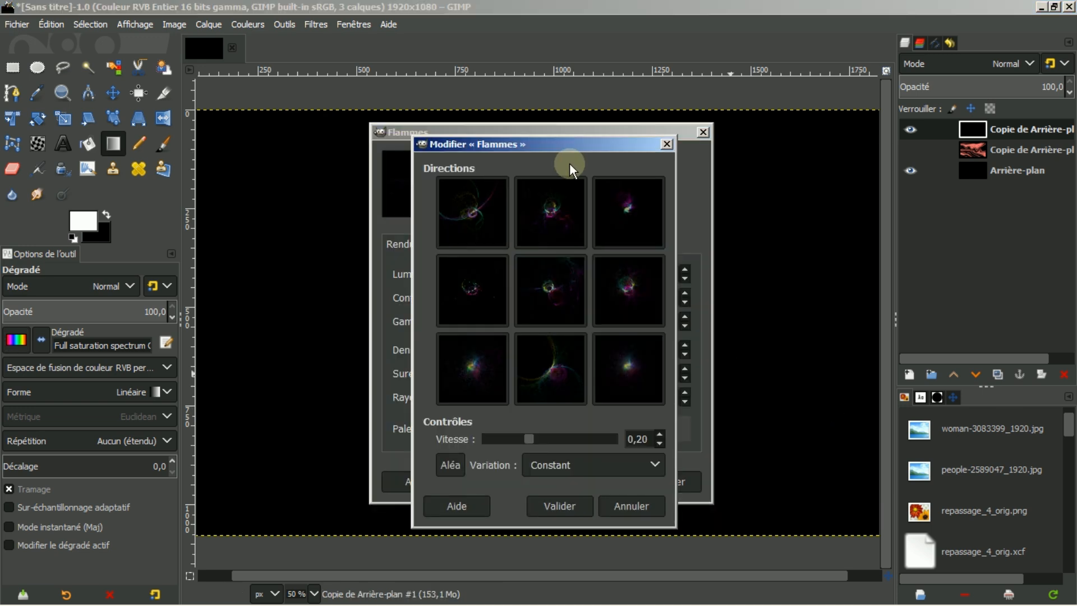
click(655, 464)
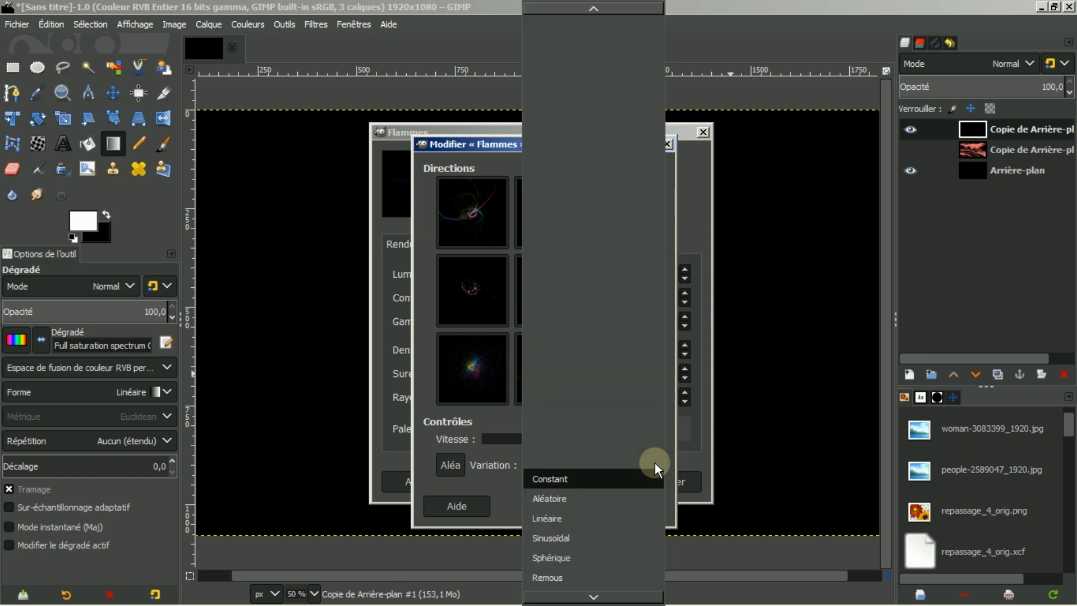
click(550, 558)
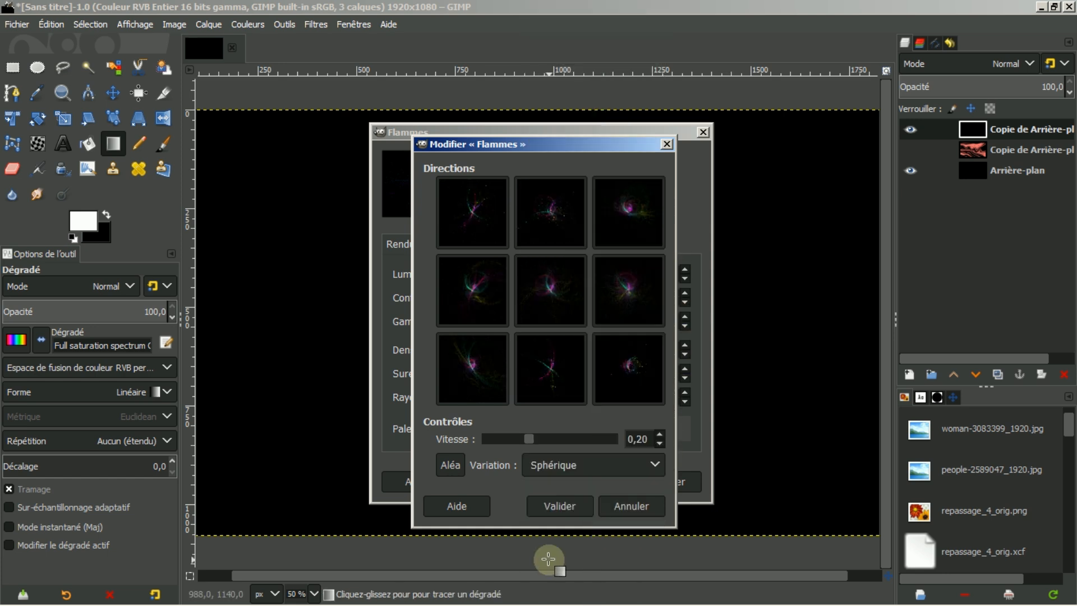
Evolve the flame by repeatedly choosing the last direction thumbnail, then the first one of the middle row, and accept the shape
click(649, 363)
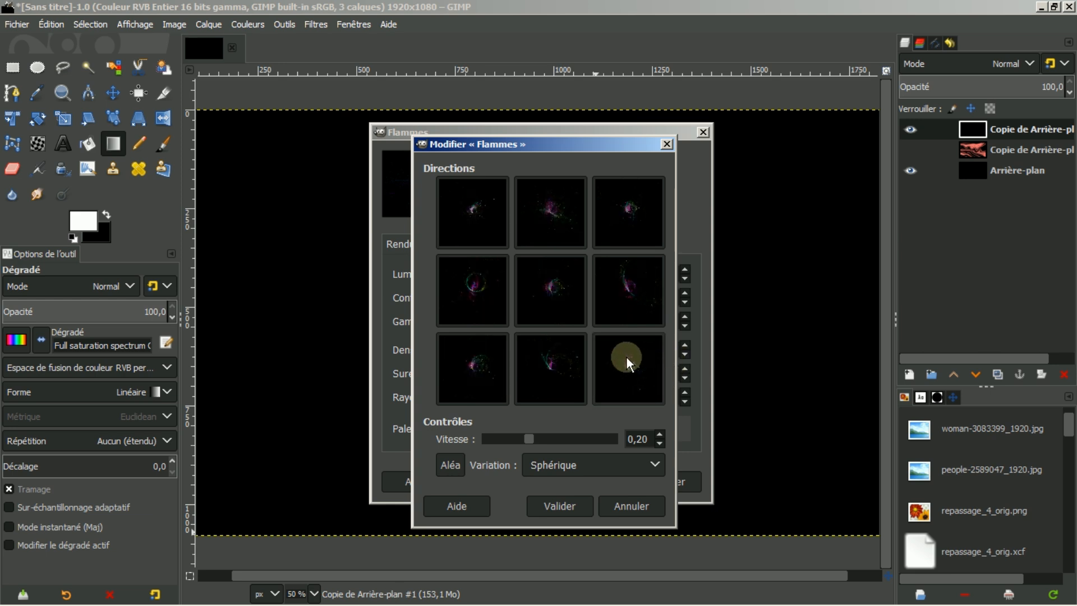
click(627, 357)
click(641, 368)
click(631, 363)
click(628, 370)
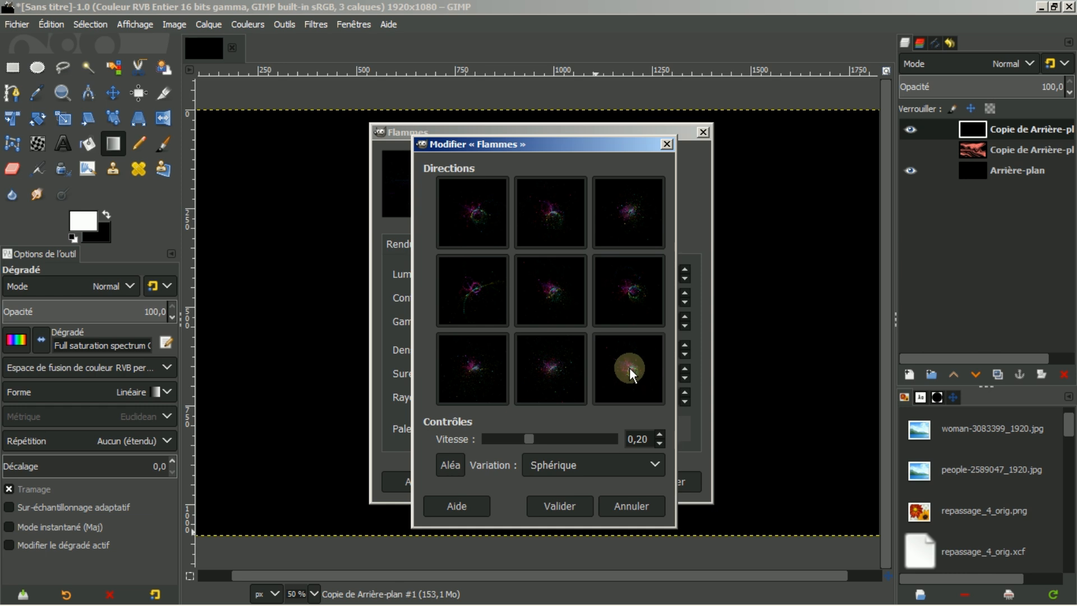
click(630, 367)
click(627, 368)
click(477, 295)
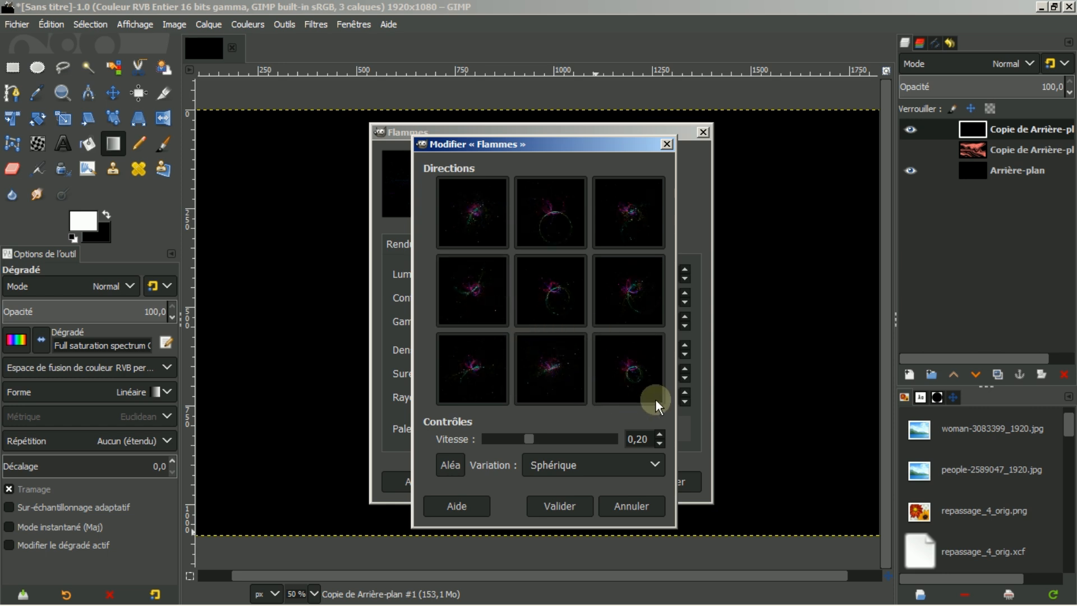
click(563, 507)
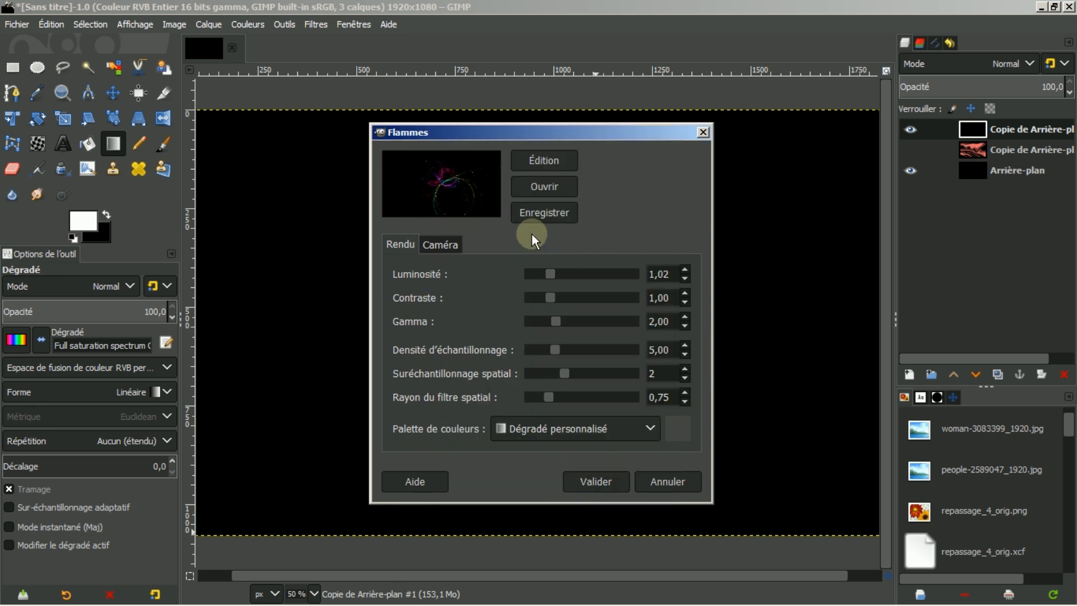
Set the flame's camera to Zoom 0,00, X 0,59 and Y 1,26, raise Luminosité to 2,01, and render it
click(436, 247)
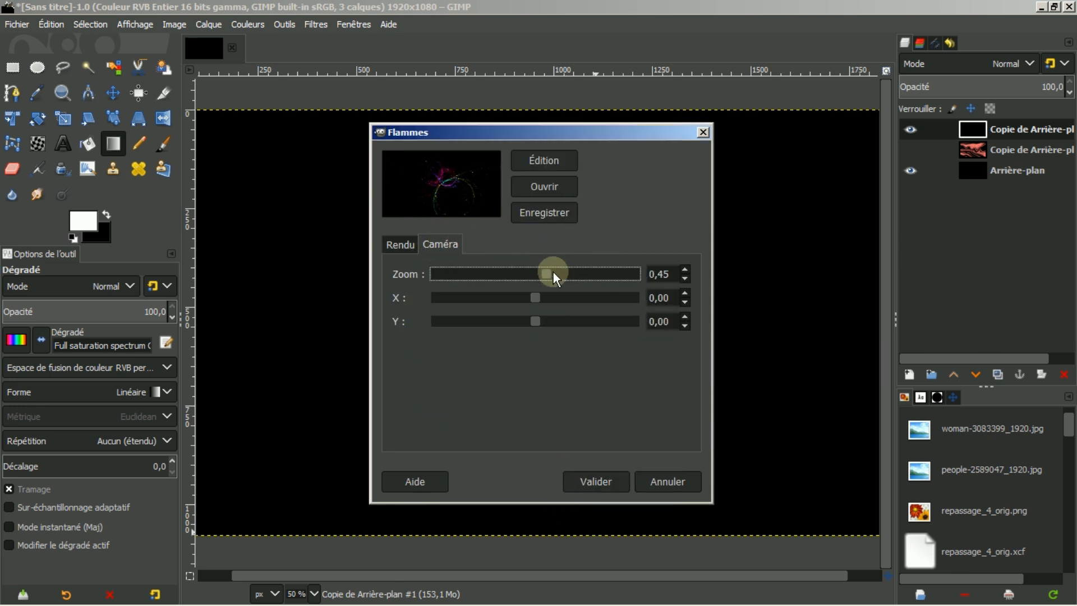
mouse_move(545, 273)
mouse_down()
mouse_move(525, 274)
mouse_move(534, 276)
mouse_up()
drag(535, 297, 598, 325)
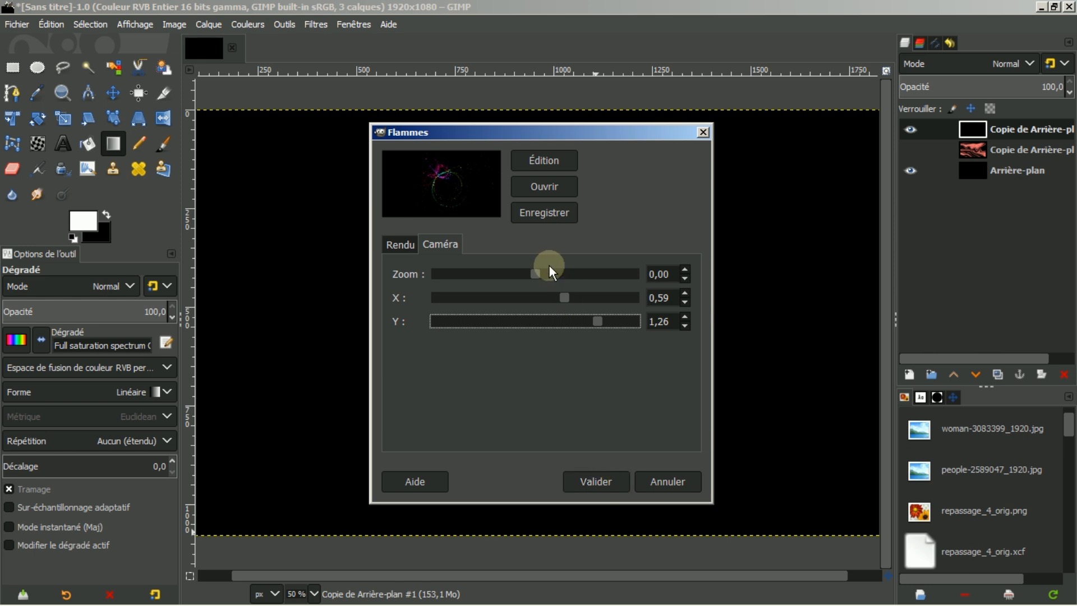
click(398, 244)
mouse_move(550, 276)
mouse_down()
mouse_move(605, 278)
mouse_move(569, 277)
mouse_up()
click(595, 481)
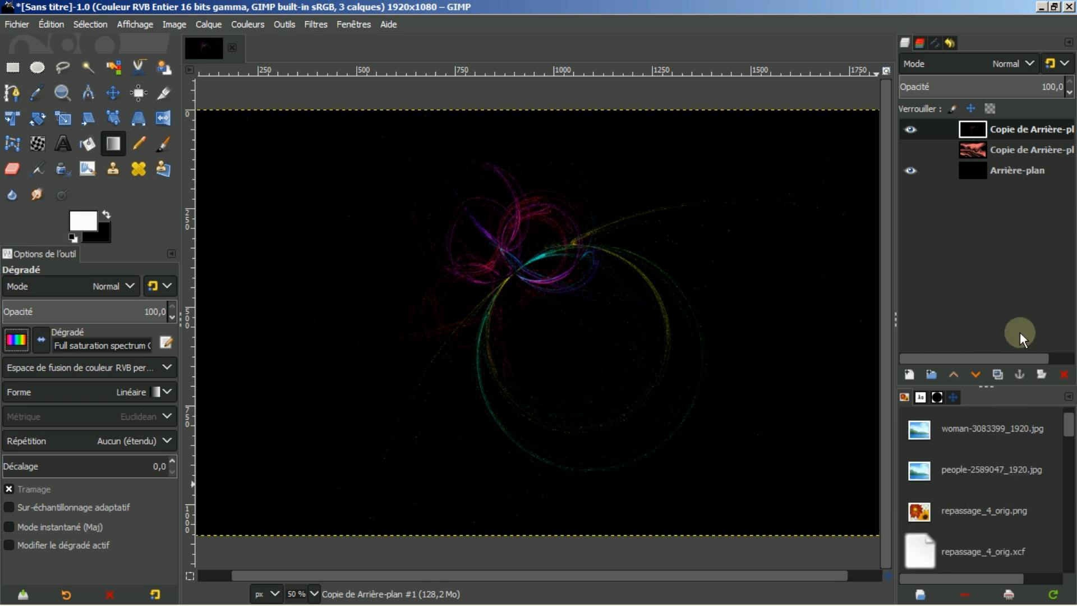
Duplicate the black Arrière-plan layer and raise the copy to the top of the layer stack
click(1005, 172)
click(997, 375)
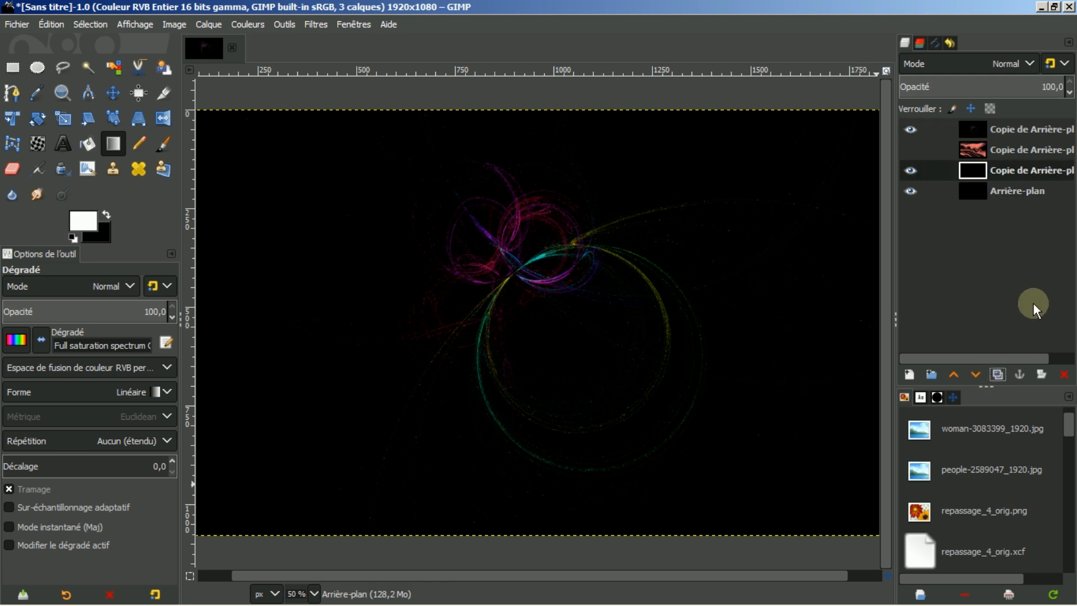
click(954, 375)
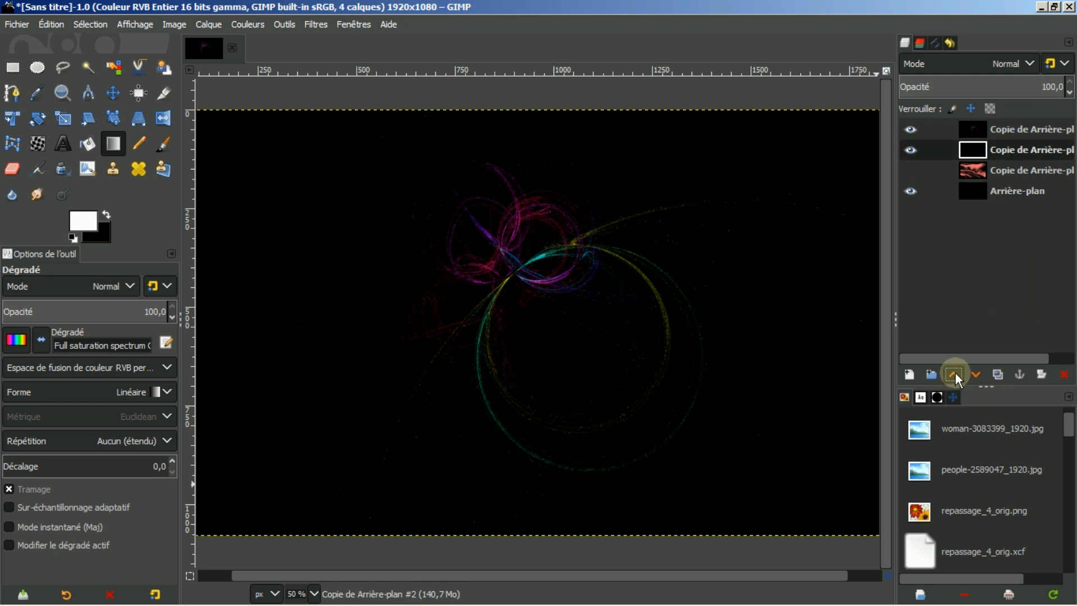
click(953, 375)
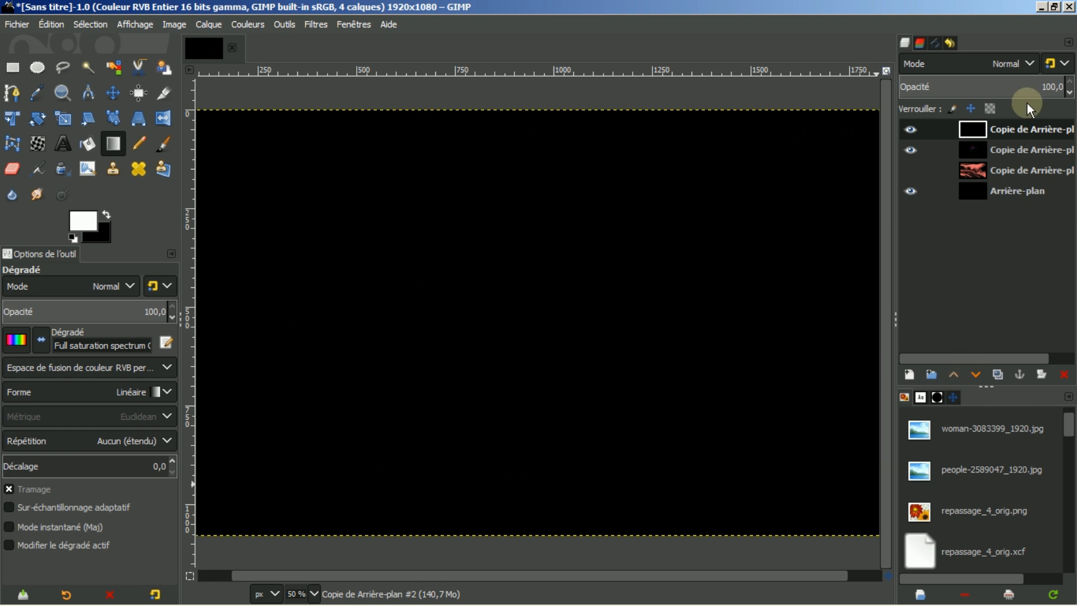
Edit the flame's shape in the Flammes filter, trying the Fer à cheval and Polaire variations before setting Cœur
click(324, 25)
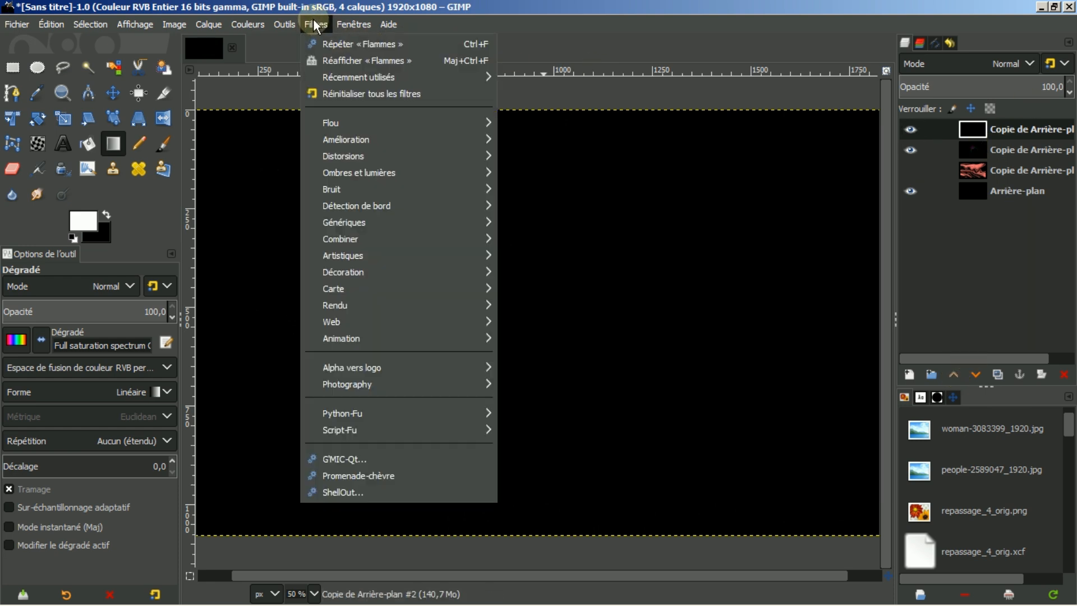
click(351, 61)
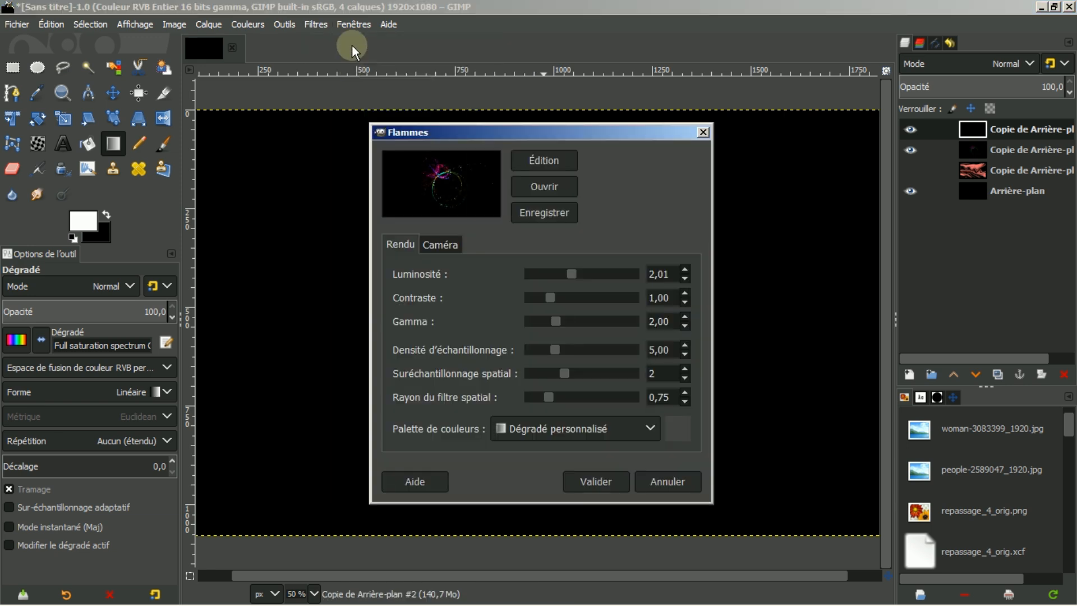
click(538, 160)
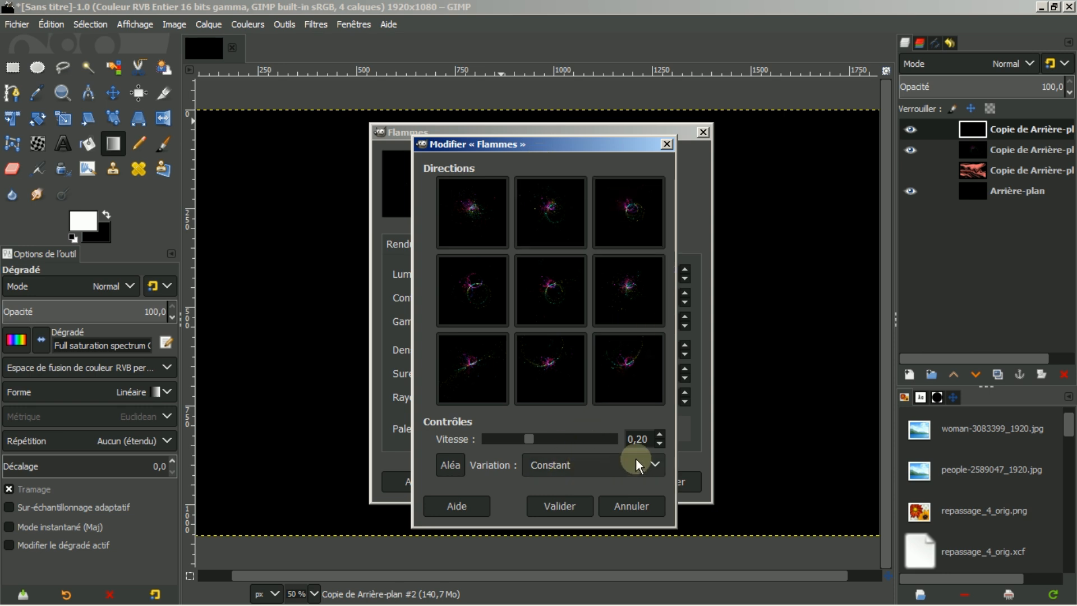
click(654, 464)
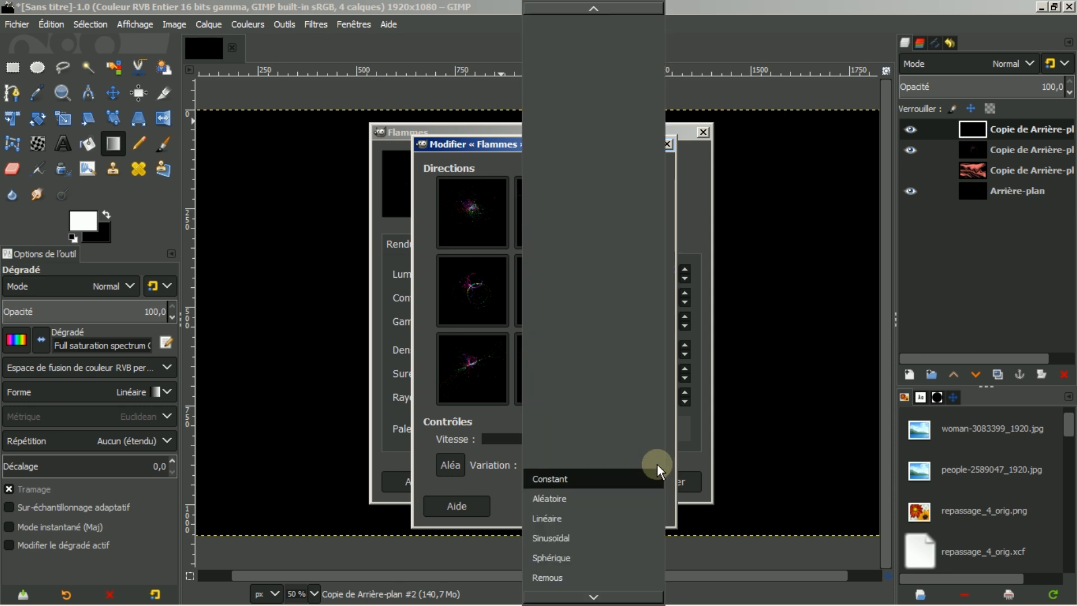
scroll(597, 503, down, 3)
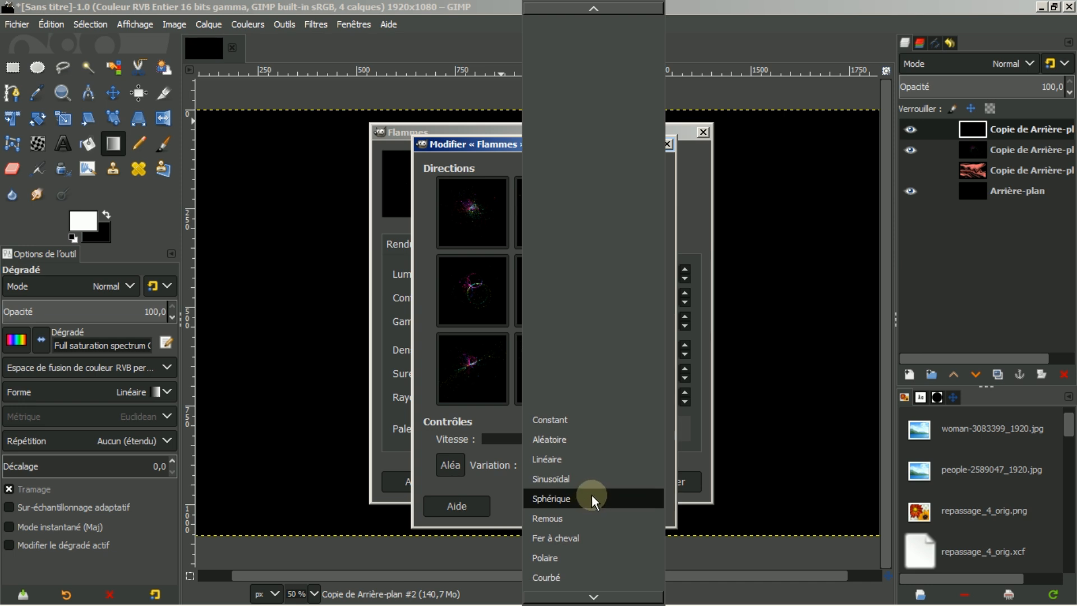
scroll(593, 493, down, 1)
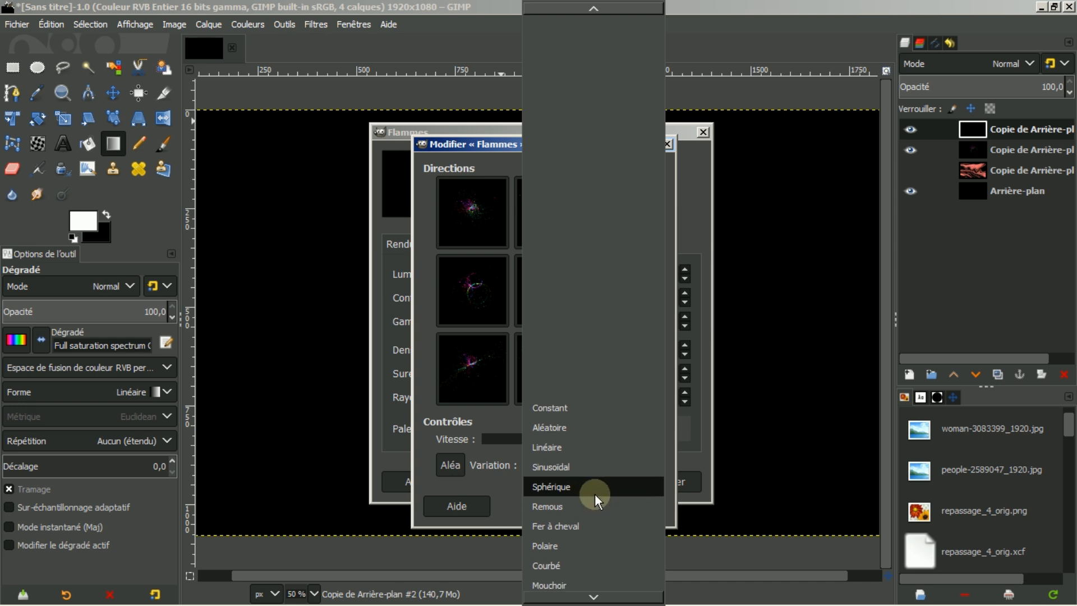
click(557, 525)
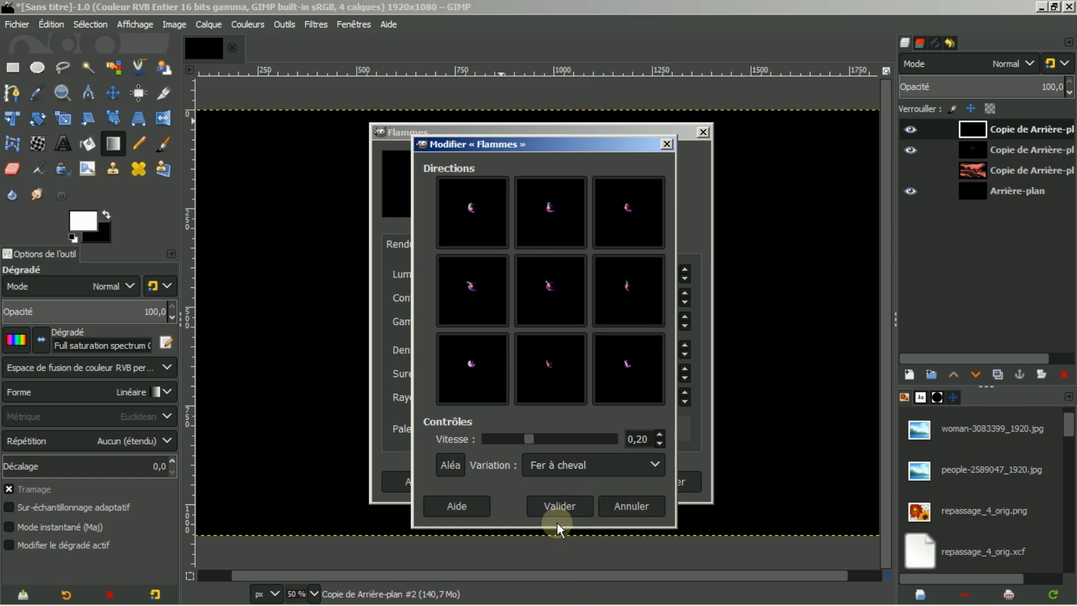
click(650, 466)
click(623, 567)
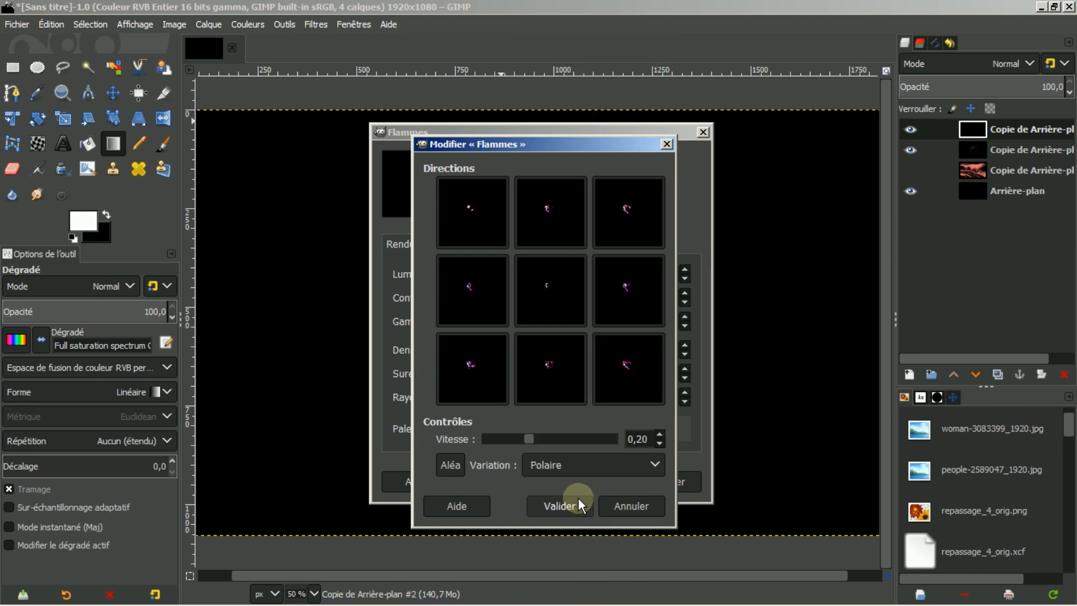
click(655, 466)
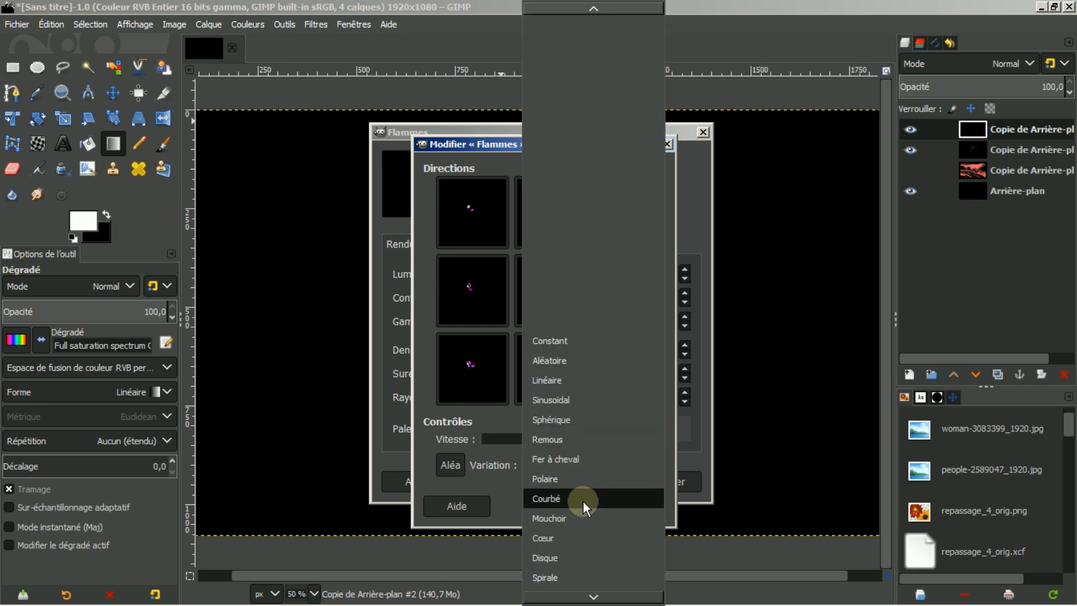
click(555, 537)
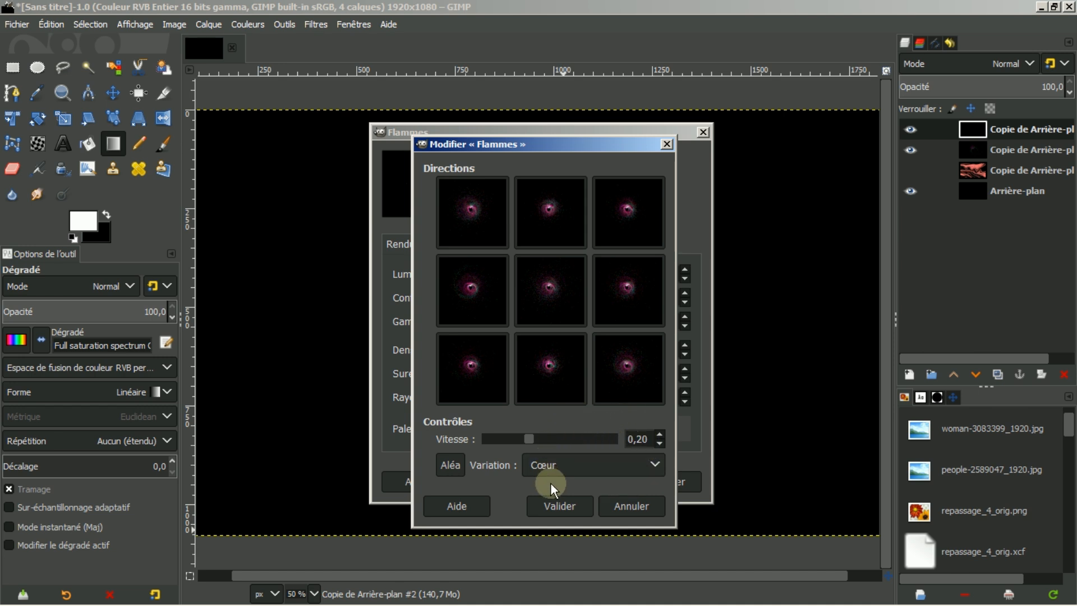
click(559, 506)
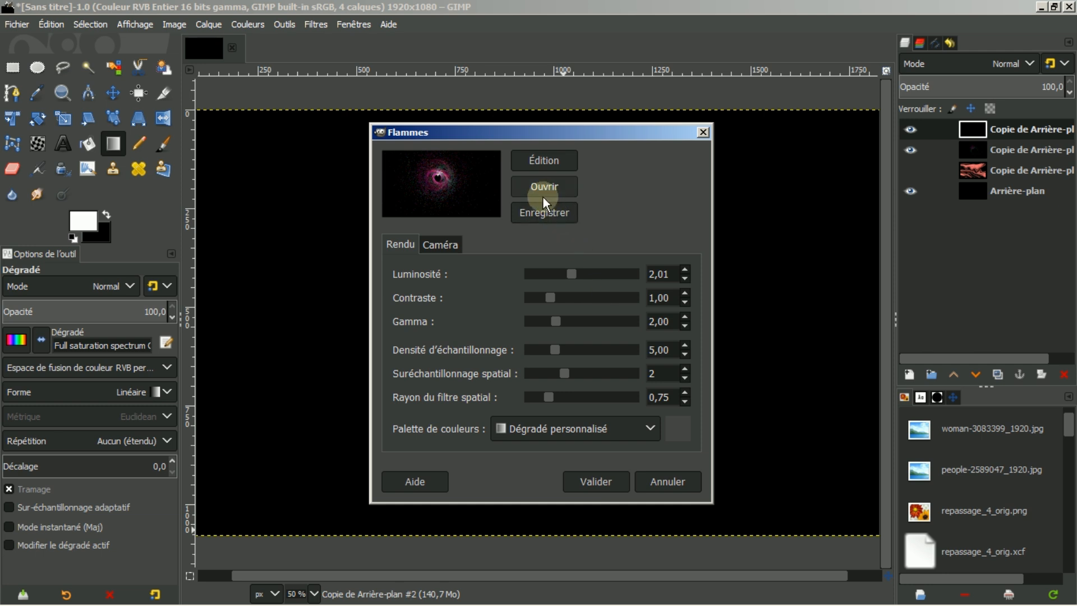
Set the flame's camera to Zoom 1,25, X -0,16 and Y 0,32, and render it onto the top black layer
click(442, 247)
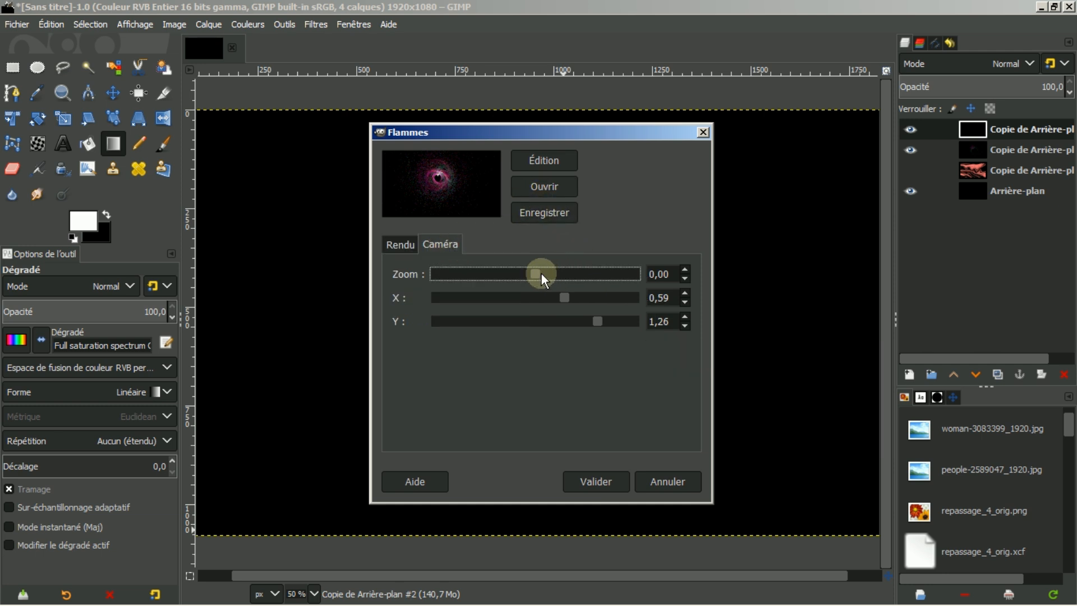
drag(532, 273, 523, 297)
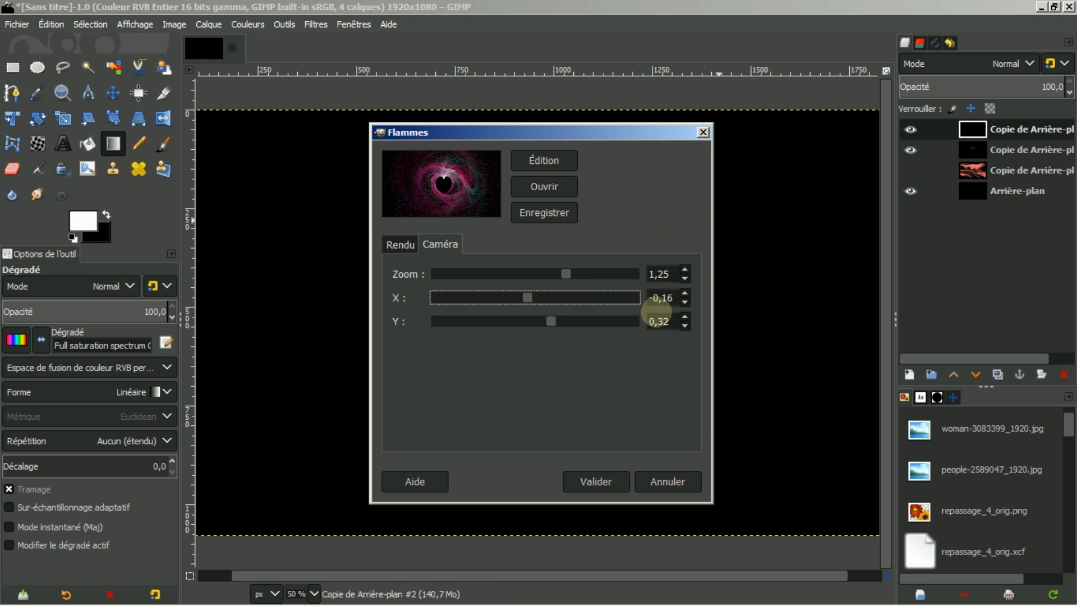
click(595, 481)
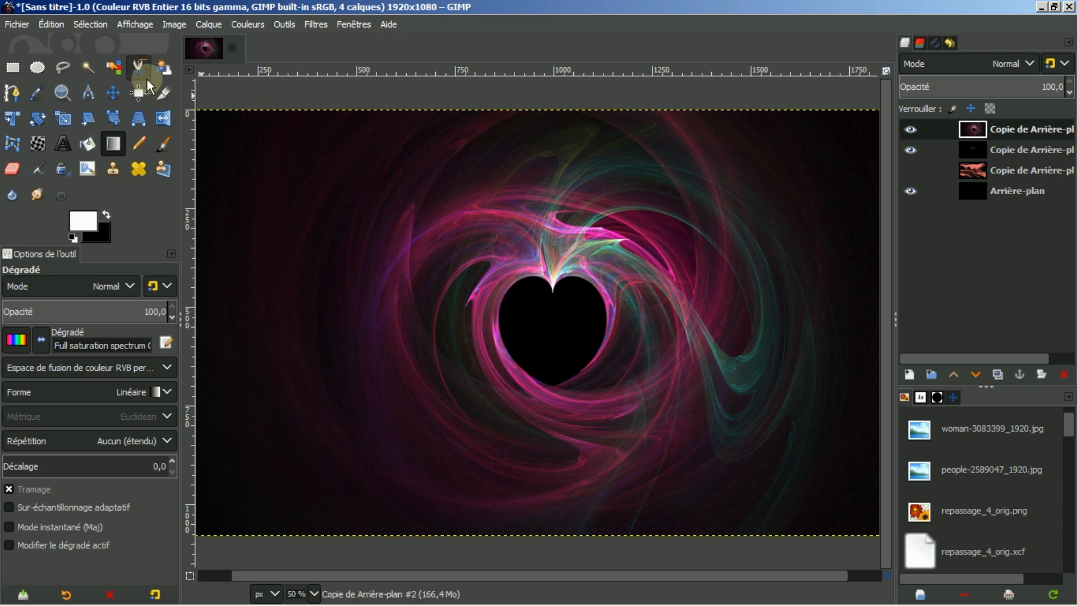
Try selecting the black heart-shaped area with the contiguous selection tool, and clear the selection
click(85, 68)
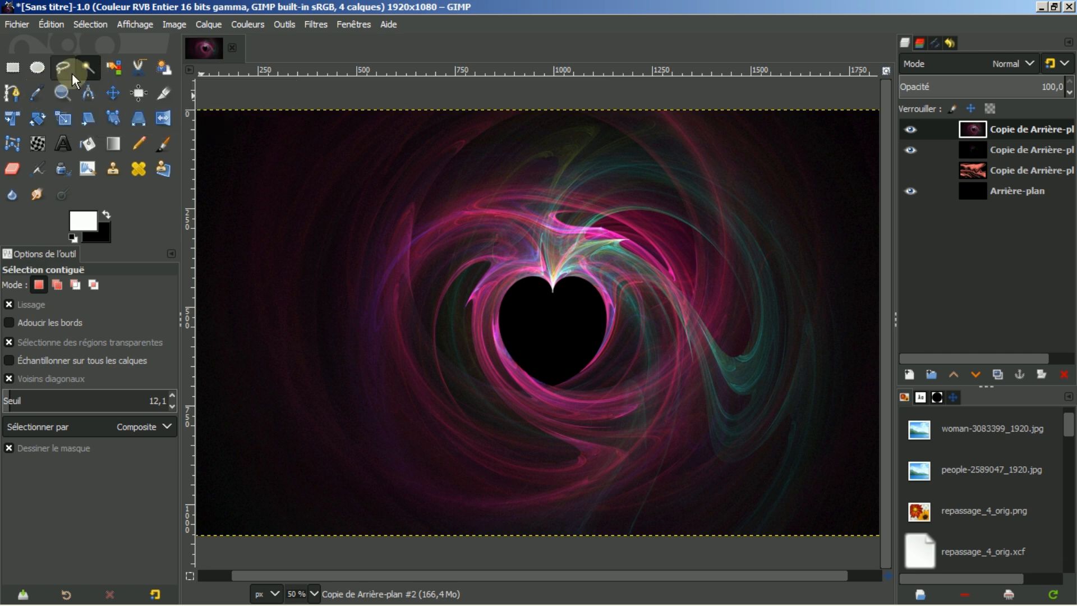
click(577, 331)
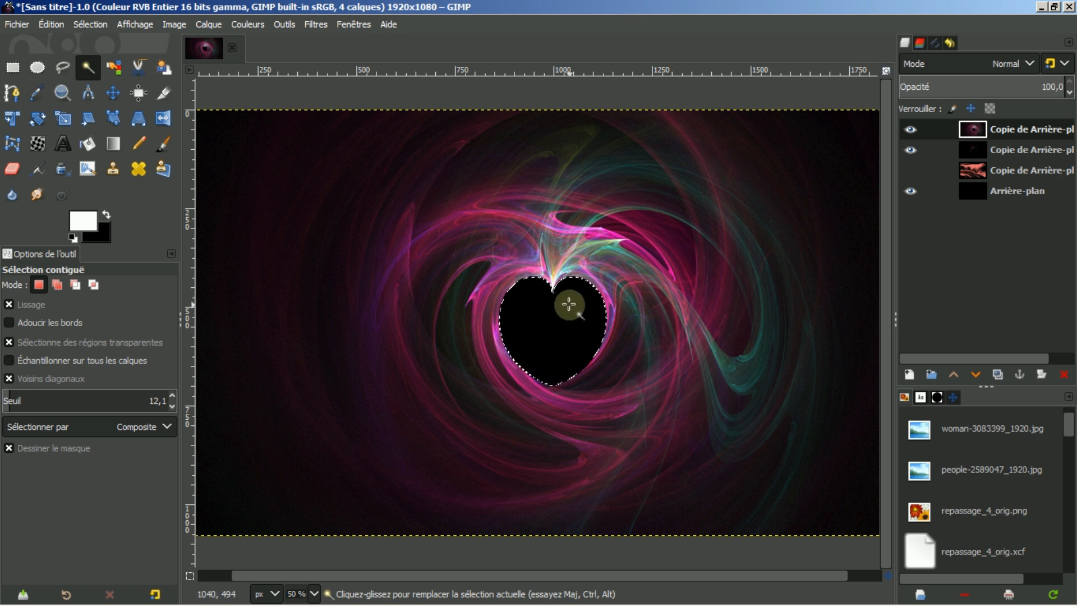
click(90, 25)
click(108, 61)
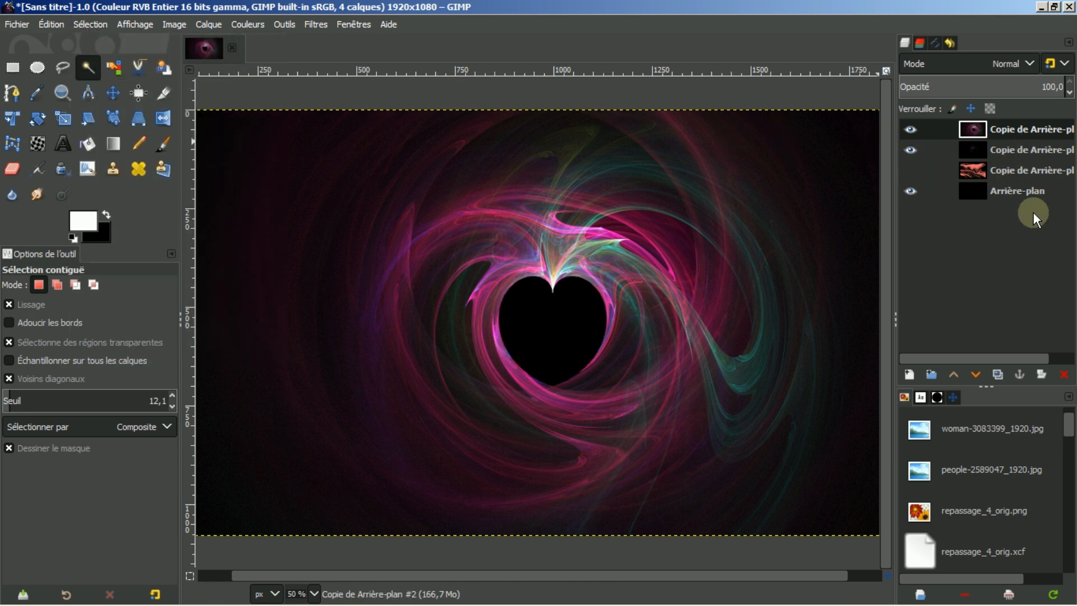
Make another copy of the black Arrière-plan layer and move it above the heart flame layer
click(1022, 193)
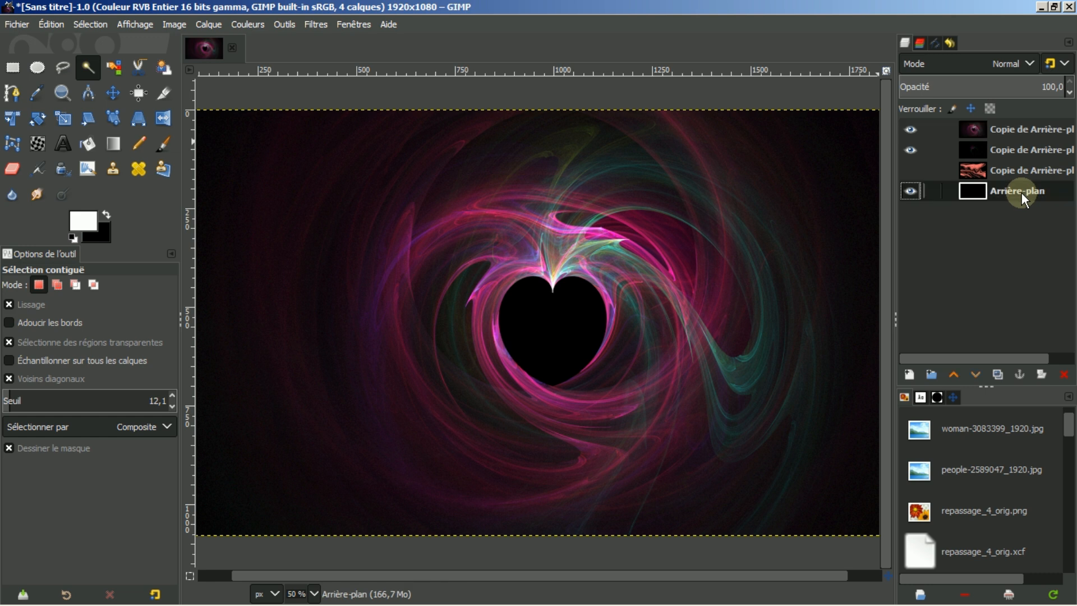
click(998, 372)
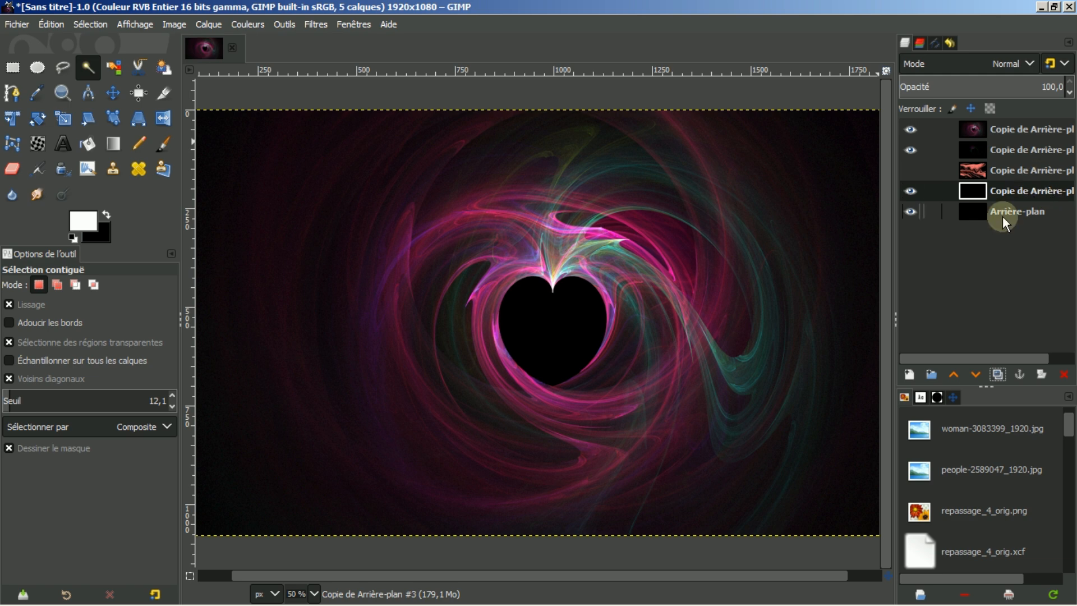
click(953, 375)
click(953, 375)
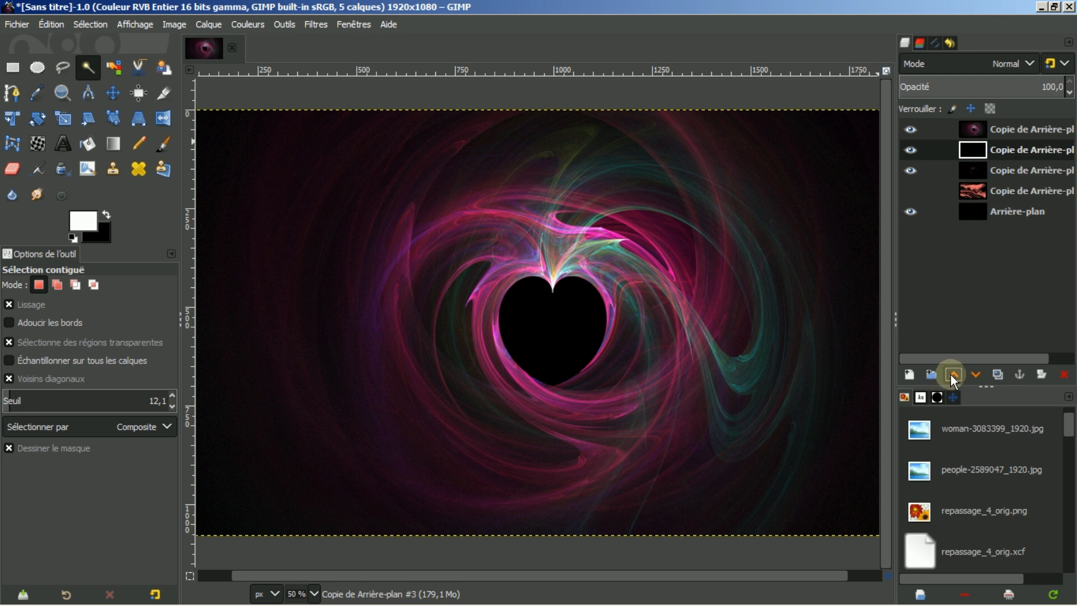
click(954, 375)
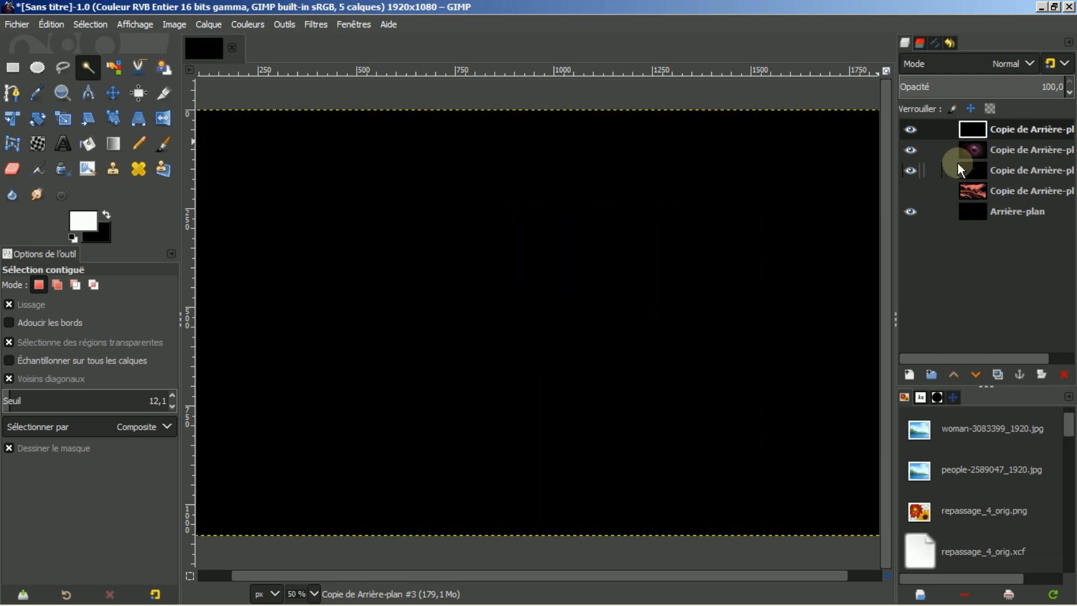
Reopen the Flammes filter on the new black layer and change the flame's variation to Hyperbolique
click(314, 24)
mouse_move(353, 24)
mouse_move(316, 24)
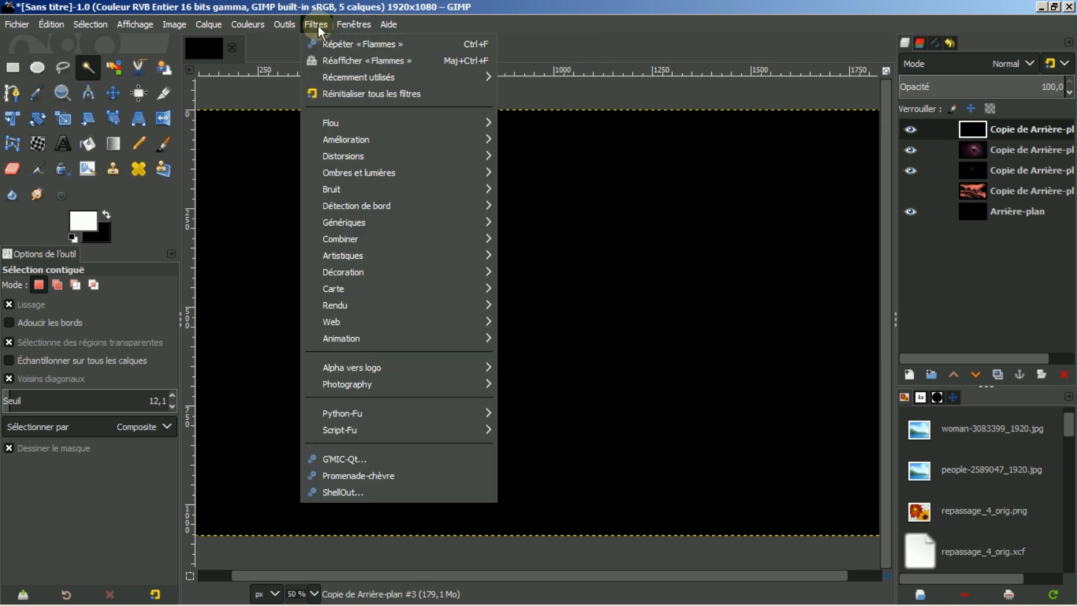
click(334, 60)
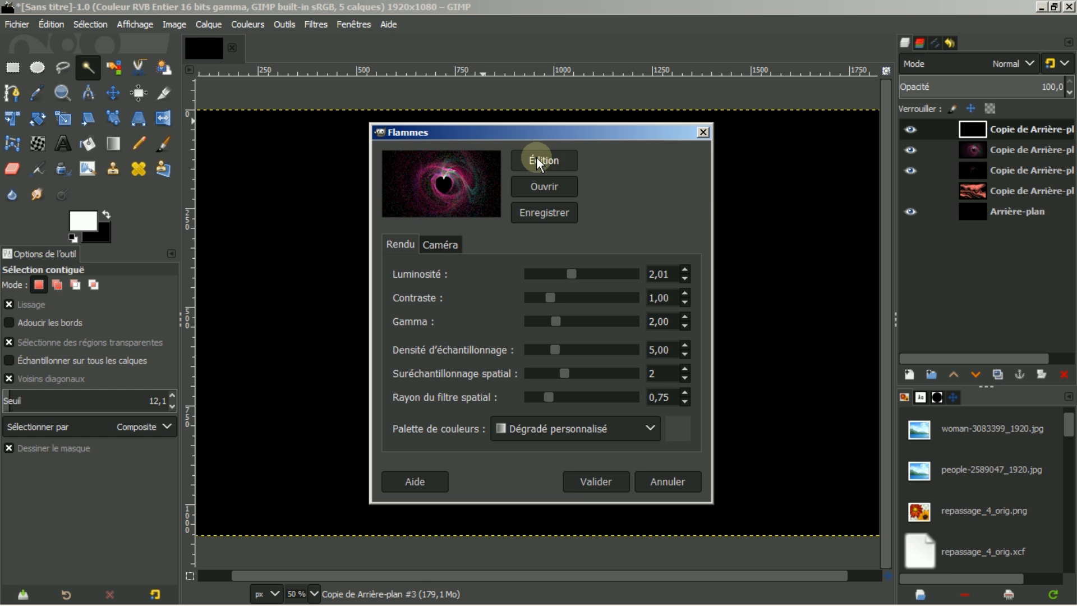
click(542, 162)
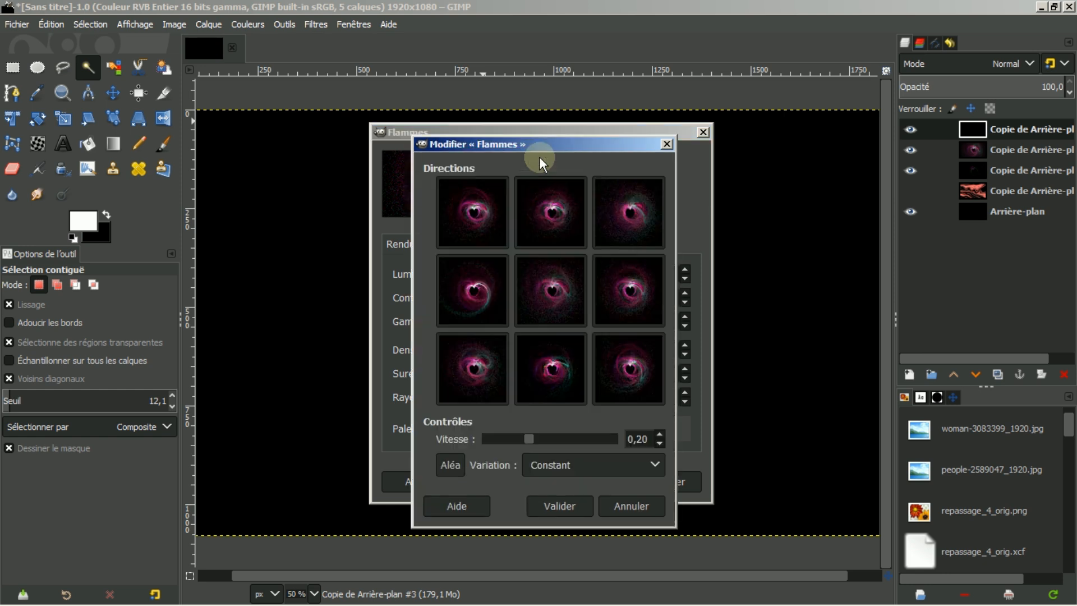
click(654, 466)
scroll(594, 514, down, 5)
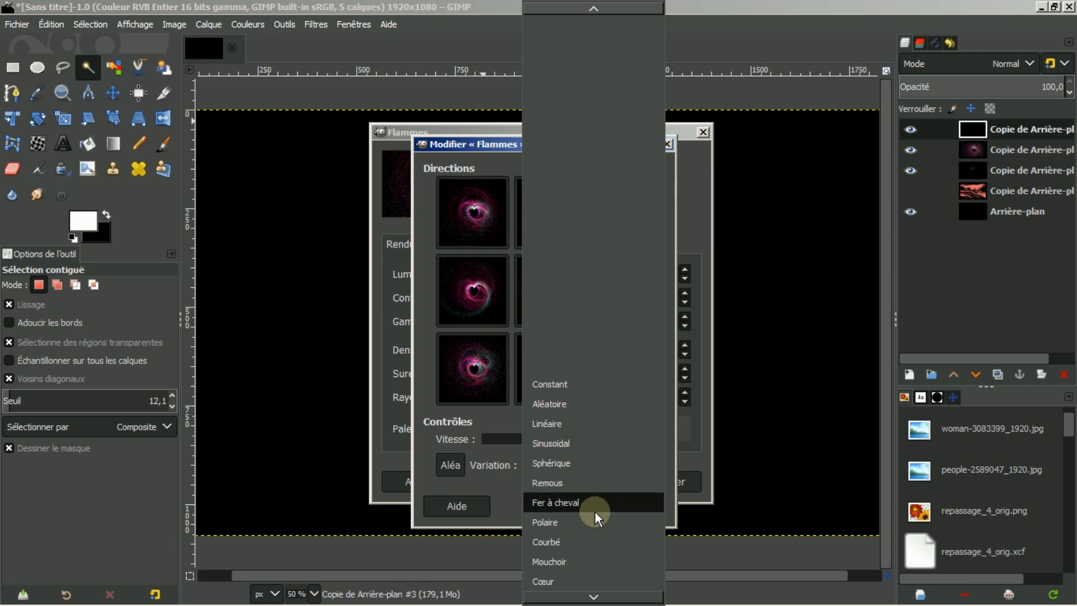
scroll(597, 507, down, 2)
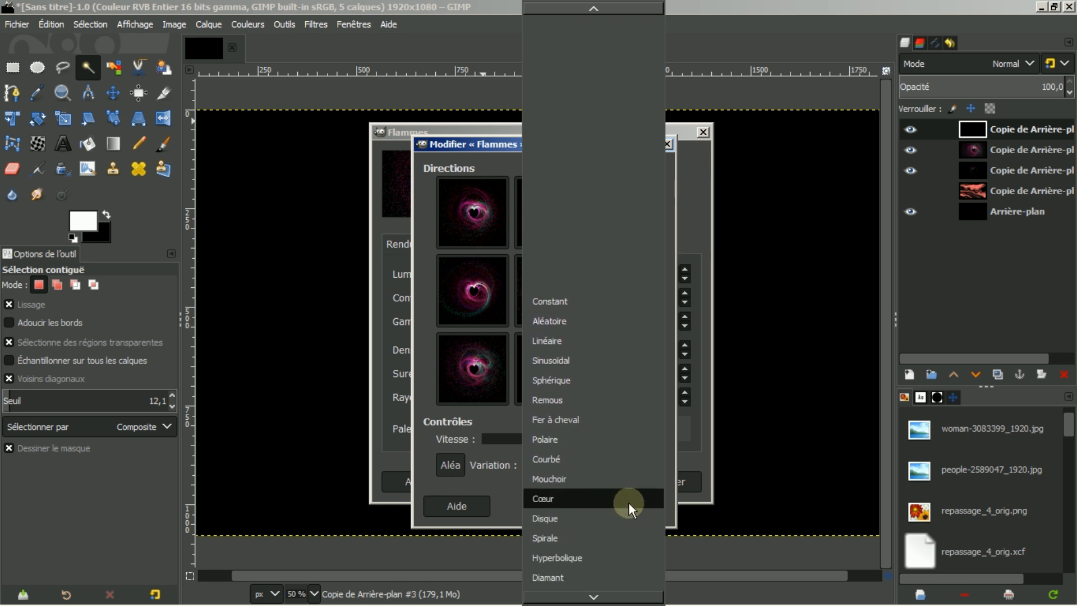
click(550, 558)
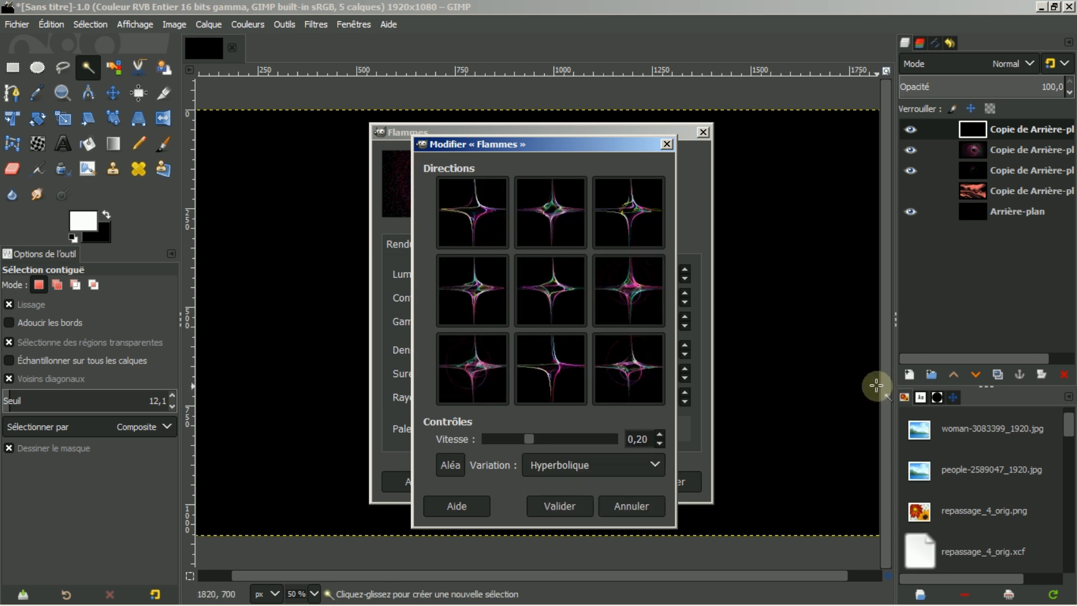
click(557, 506)
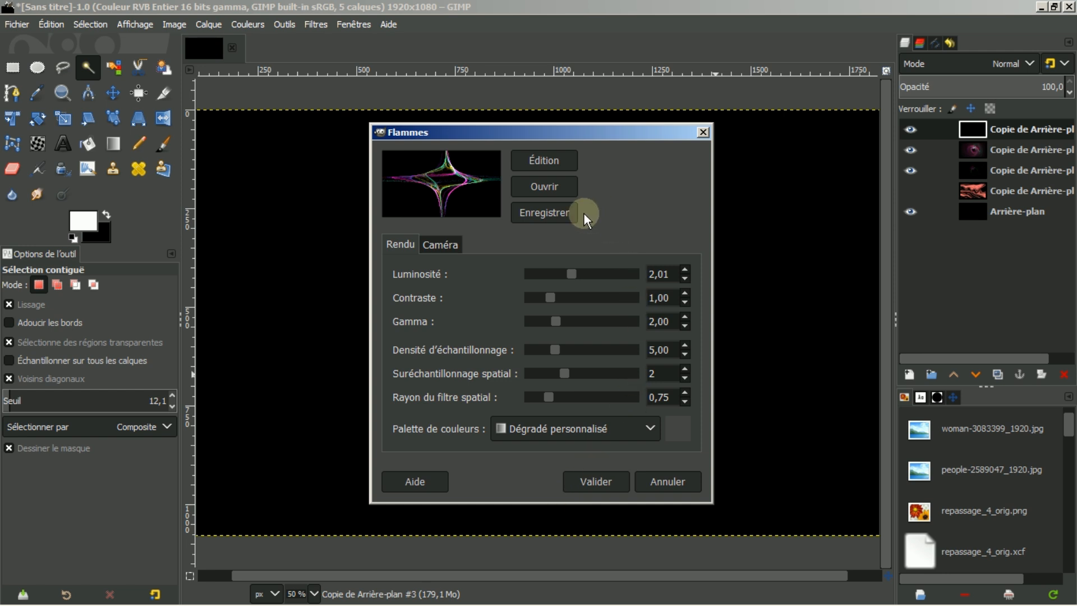
Set the flame's camera Zoom to 0,42 and Luminosité to 1,55, and render it onto the top layer
click(440, 244)
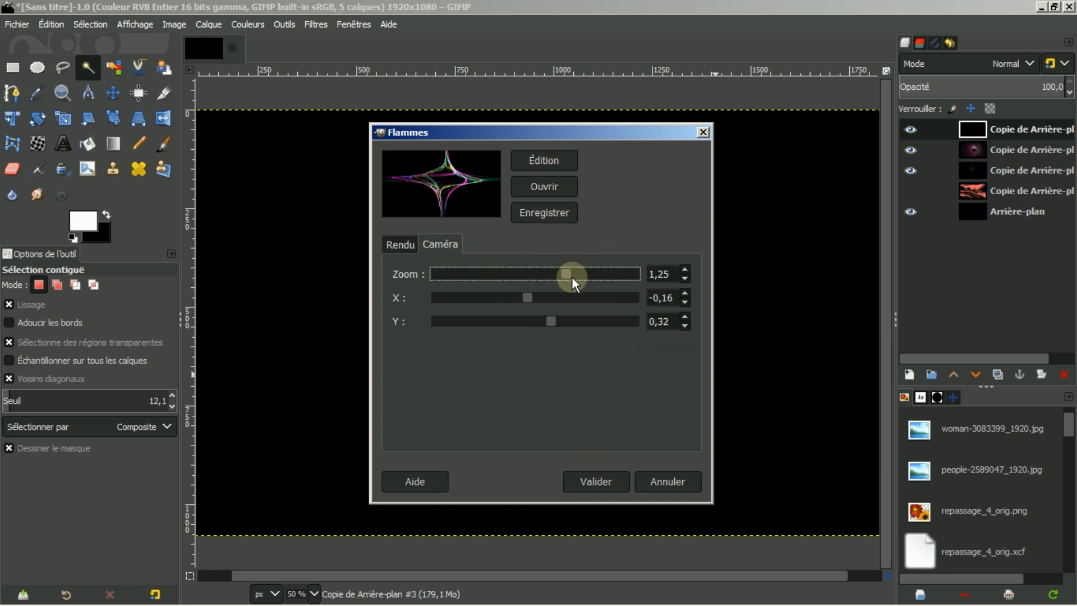
mouse_move(563, 276)
mouse_down()
mouse_move(539, 272)
mouse_move(548, 273)
mouse_up()
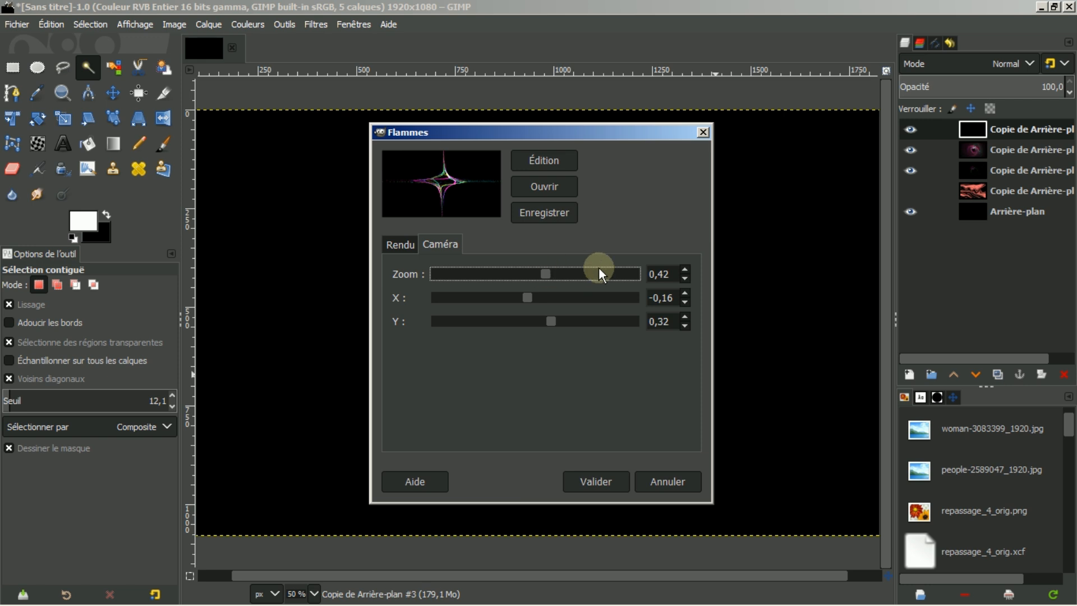
click(399, 243)
drag(533, 273, 559, 275)
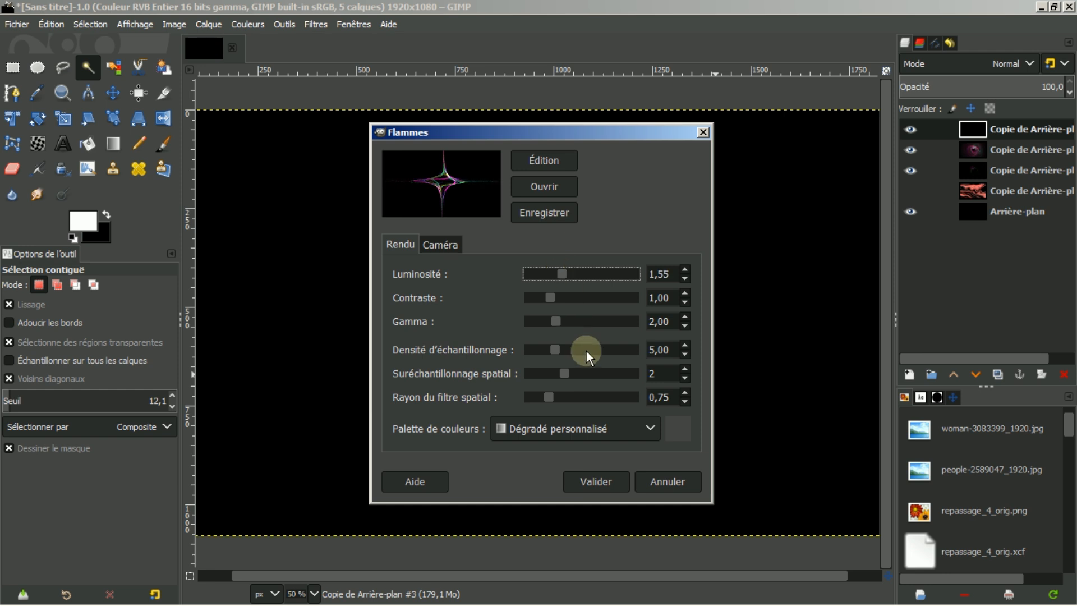
click(595, 483)
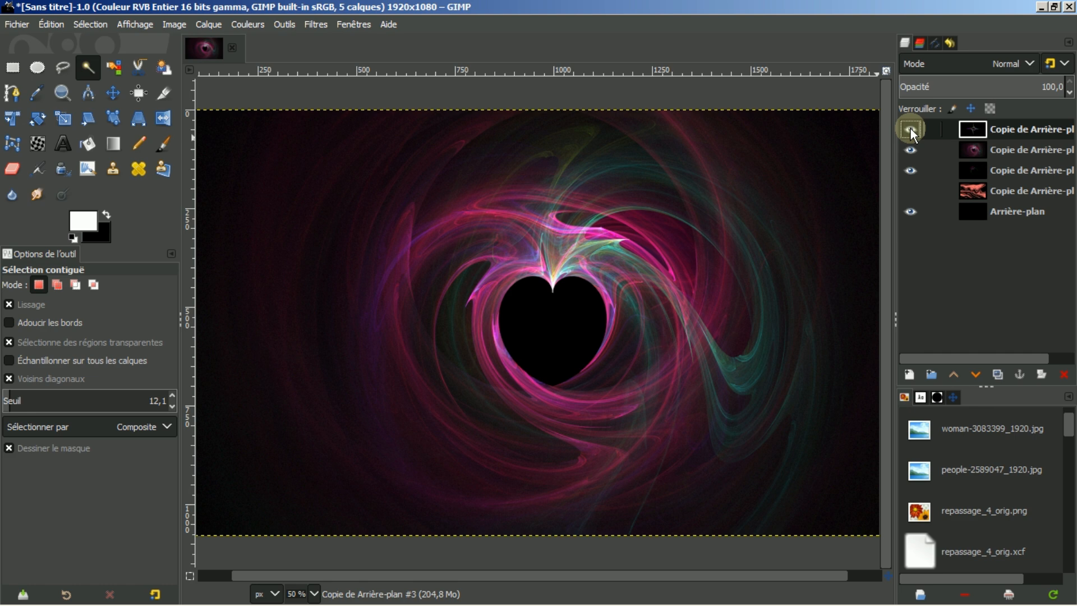
Set the star-shaped flame layer's blend mode to Écran and move the star to the left of the heart
click(910, 129)
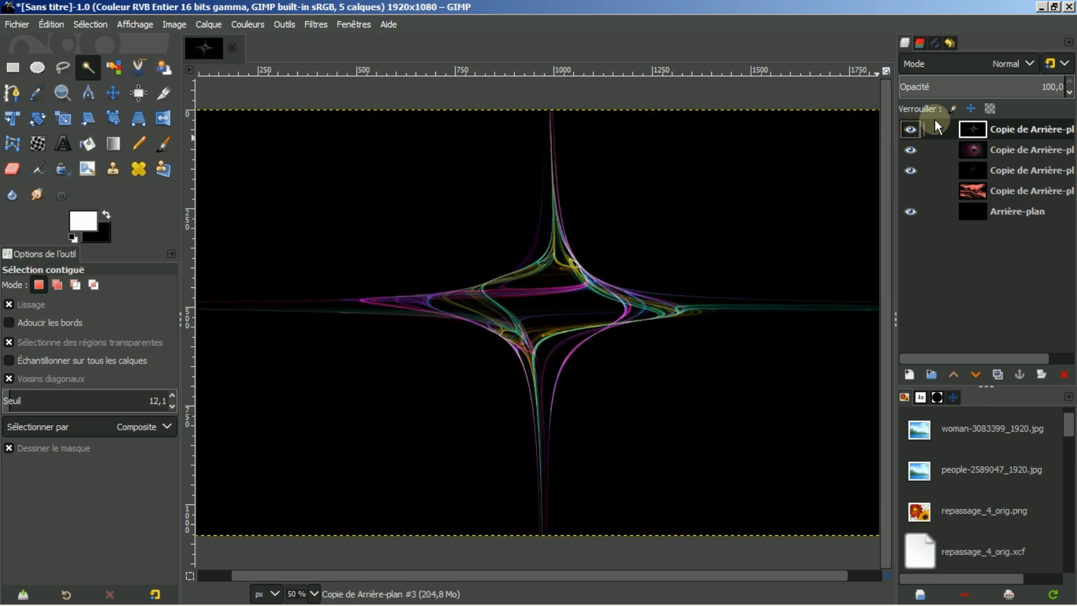
click(1030, 64)
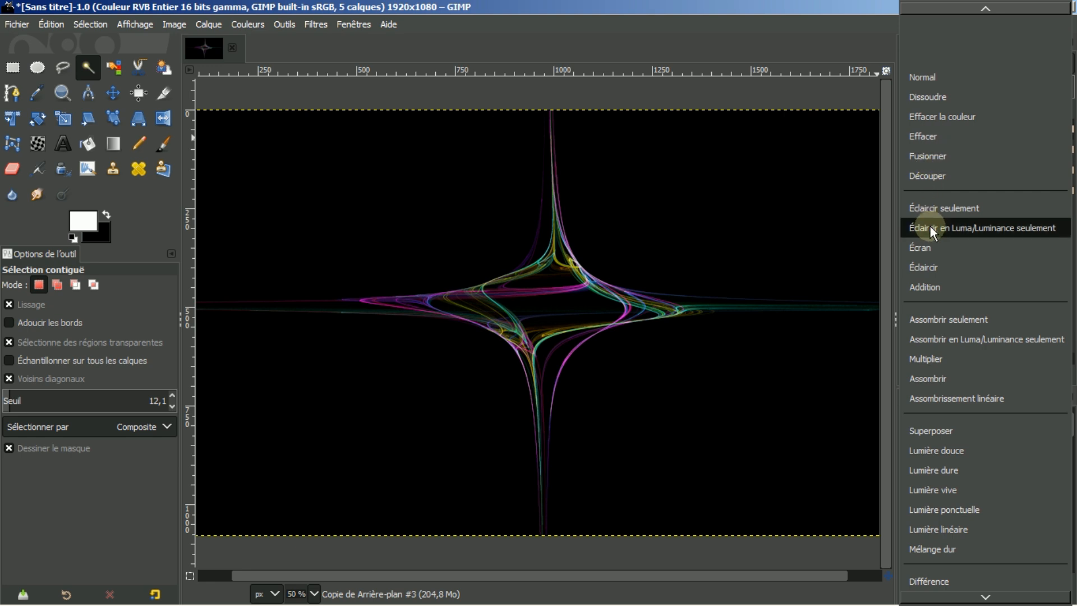
click(934, 246)
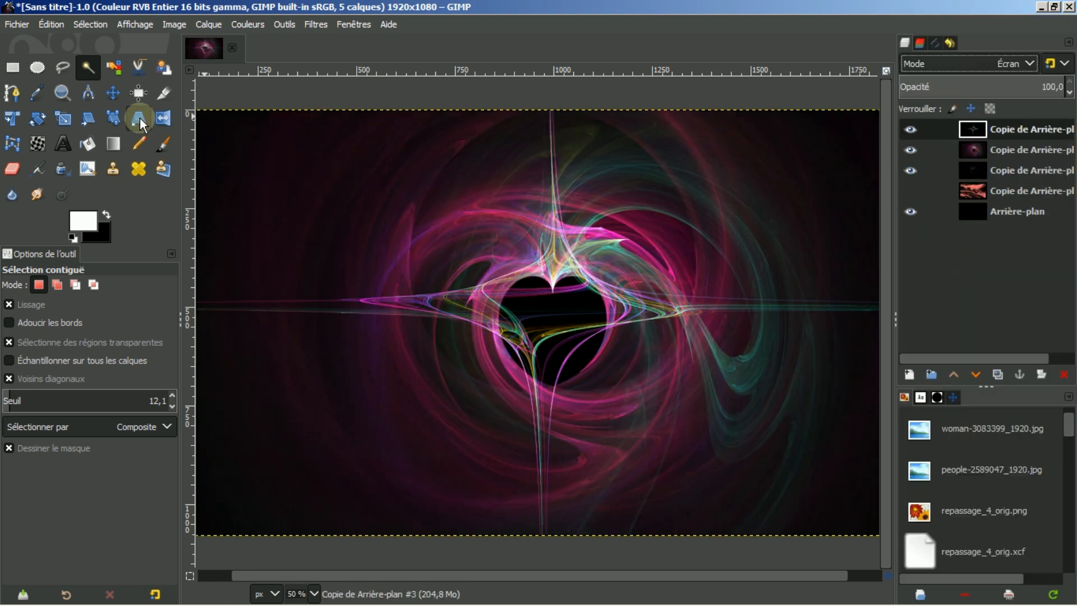
click(113, 93)
drag(518, 309, 337, 304)
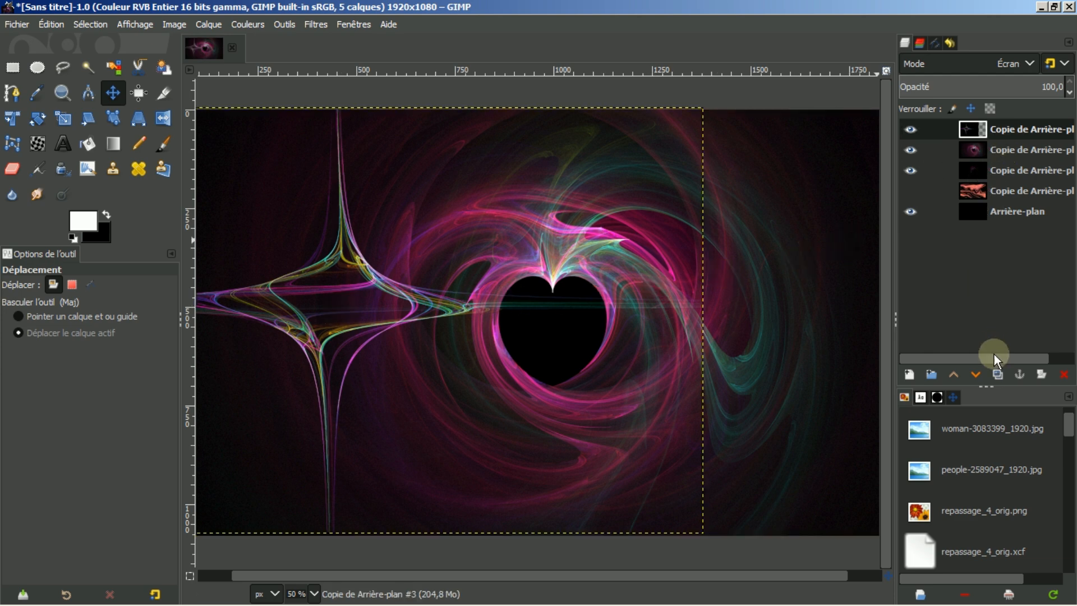
Duplicate the star layer and place the copy, flipped horizontally, symmetrically to the right of the heart
click(996, 375)
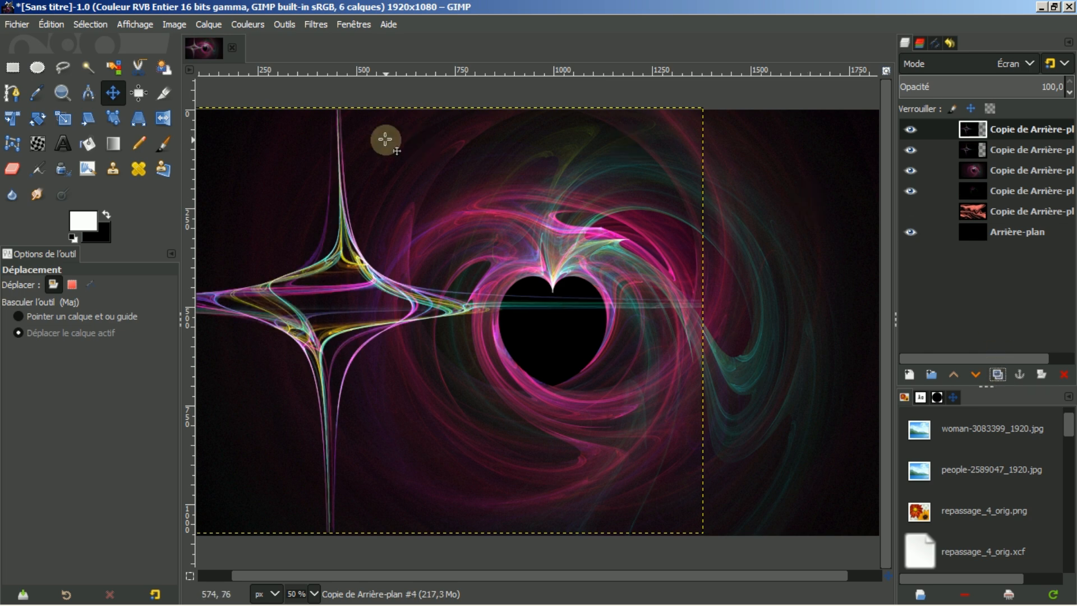
click(162, 119)
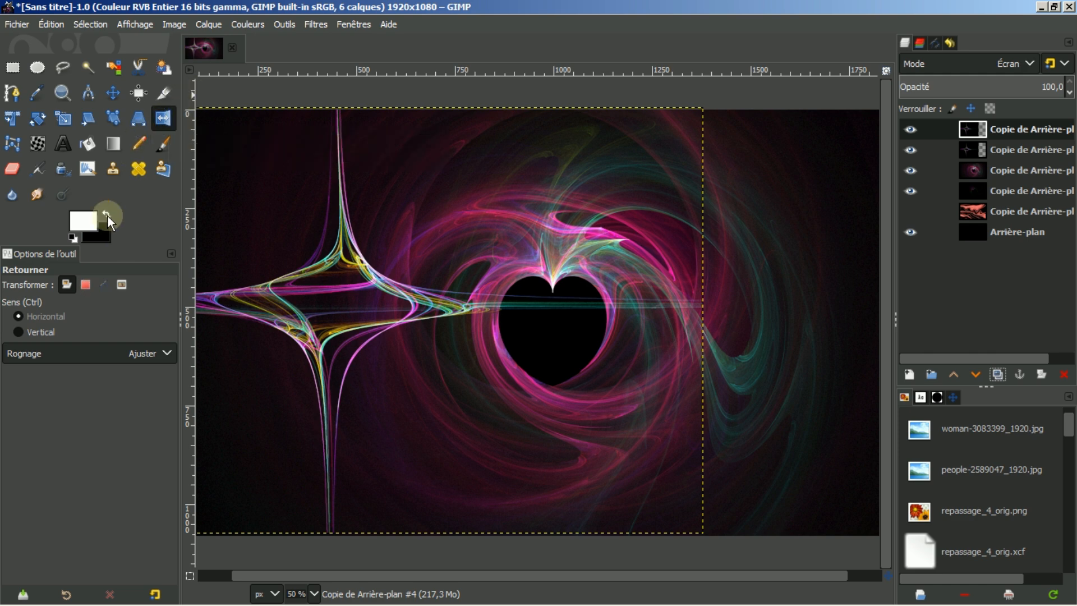
ctrl+click(405, 269)
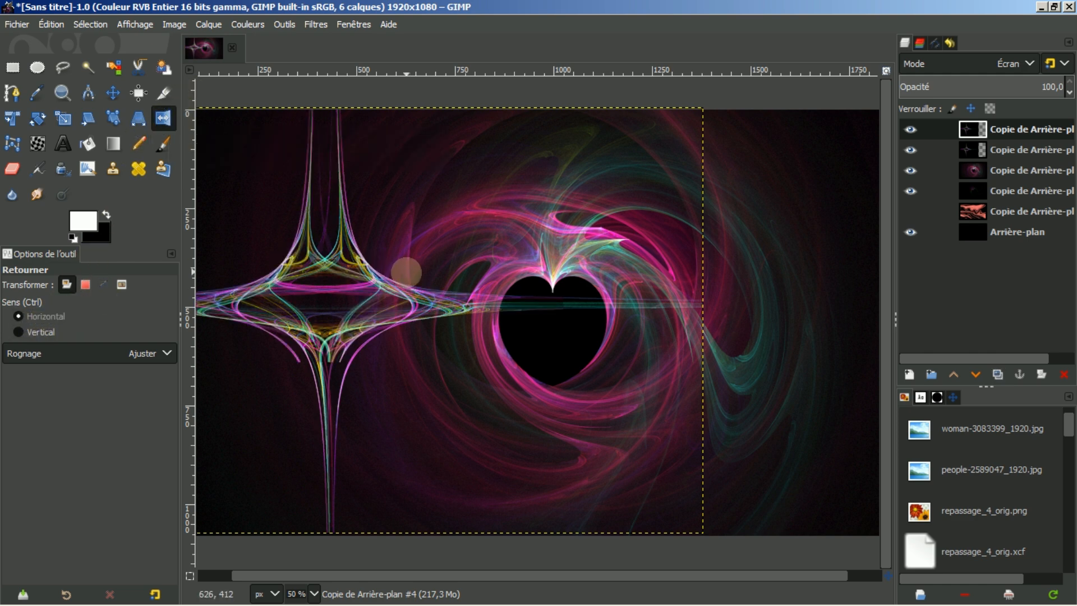
click(112, 91)
drag(357, 286, 783, 286)
Select the black Arrière-plan layer
click(1010, 231)
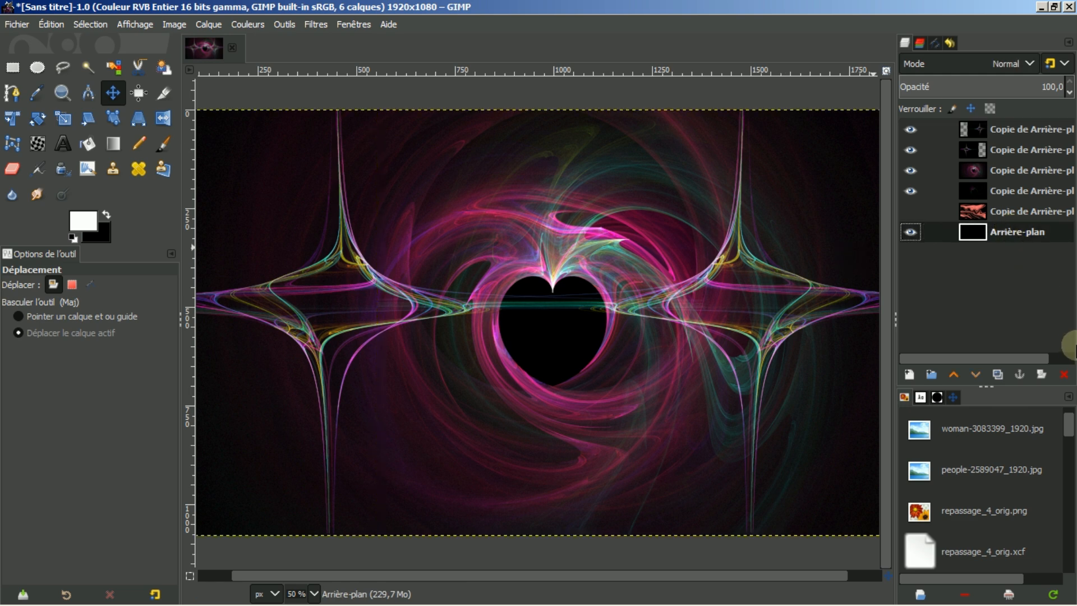